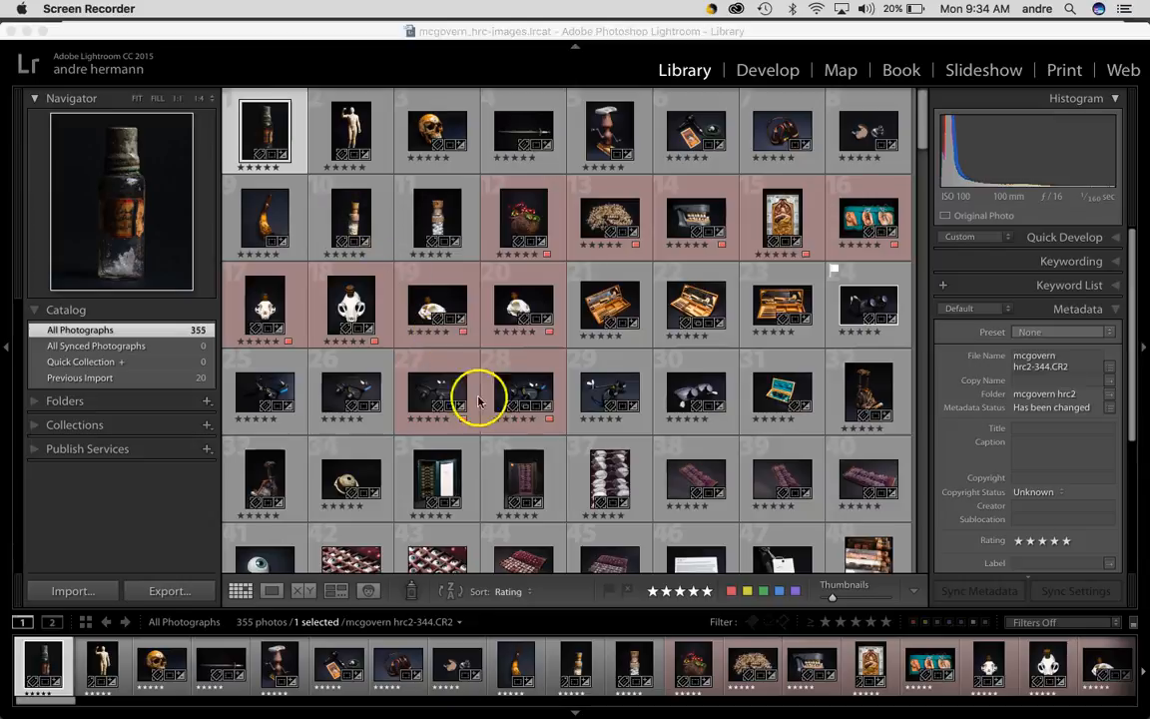
Select the first 36 photos in the grid and switch to the Print module
left_click(526, 484, "shift")
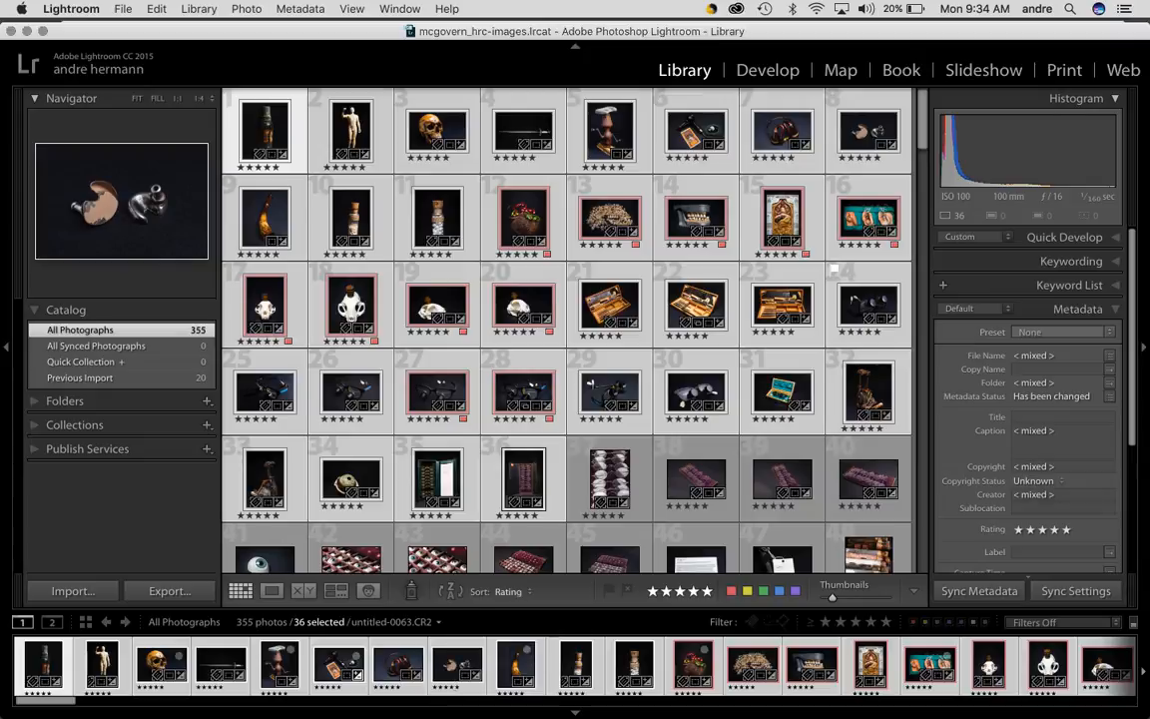
left_click(1064, 73)
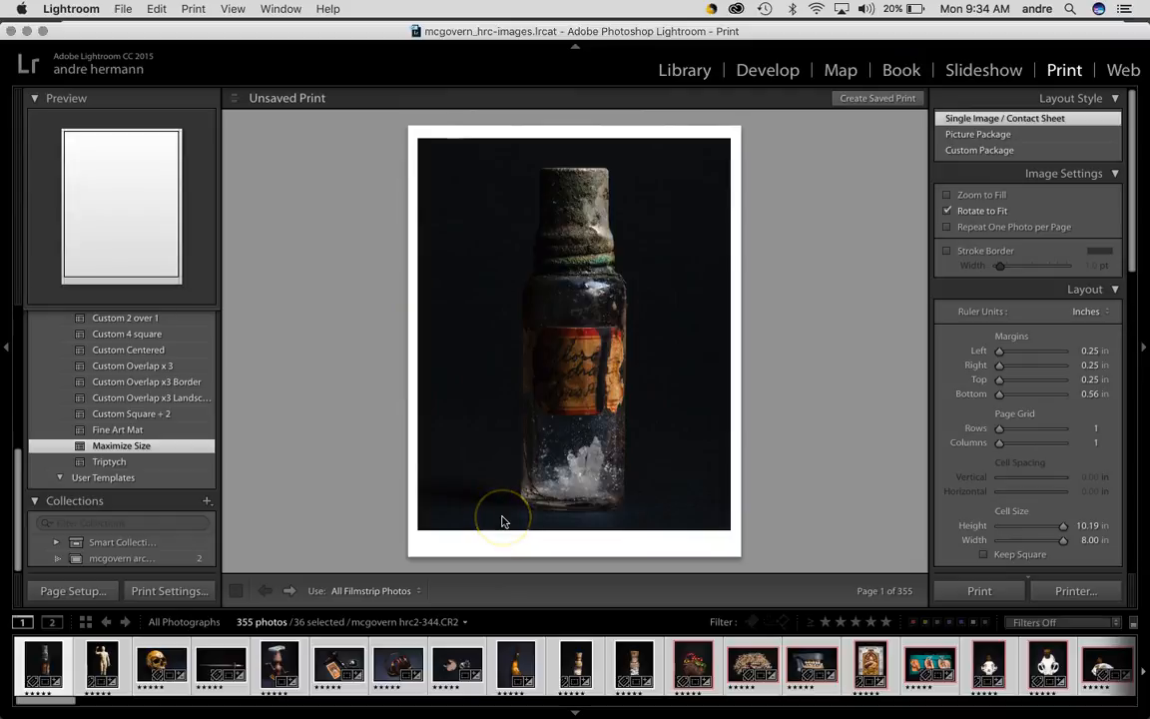
Apply the 5x8 Contact Sheet template from the Lightroom templates
scroll(33, 340, "up", 10)
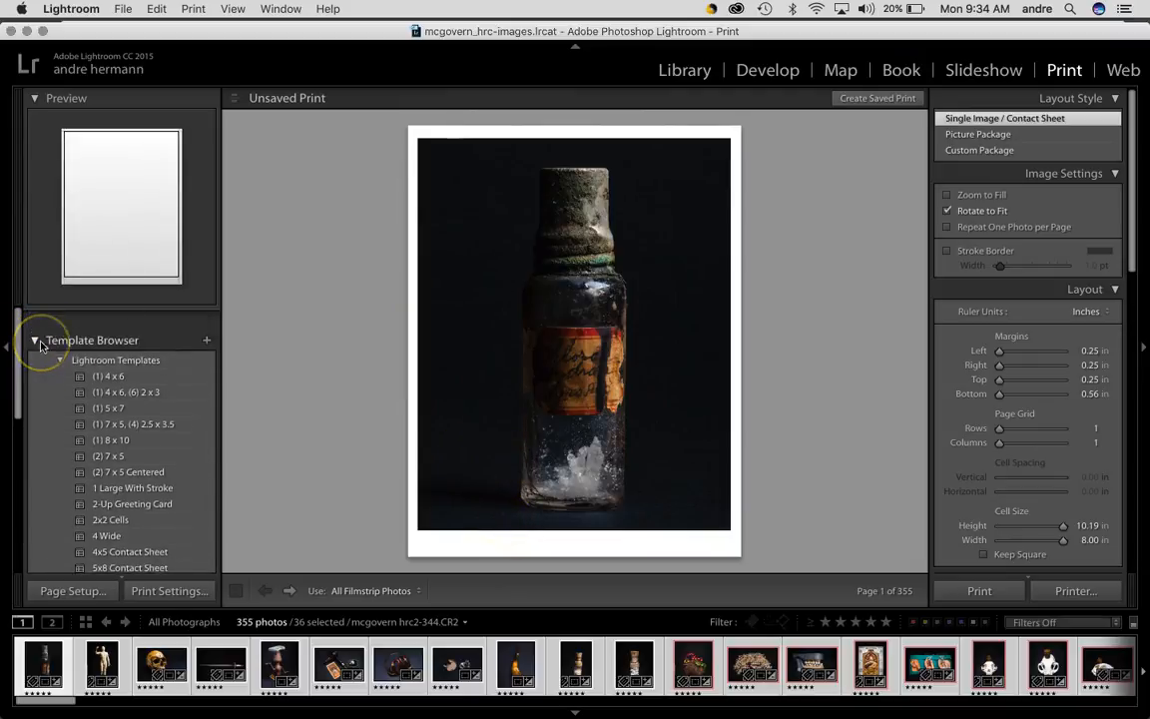
scroll(103, 441, "down", 15)
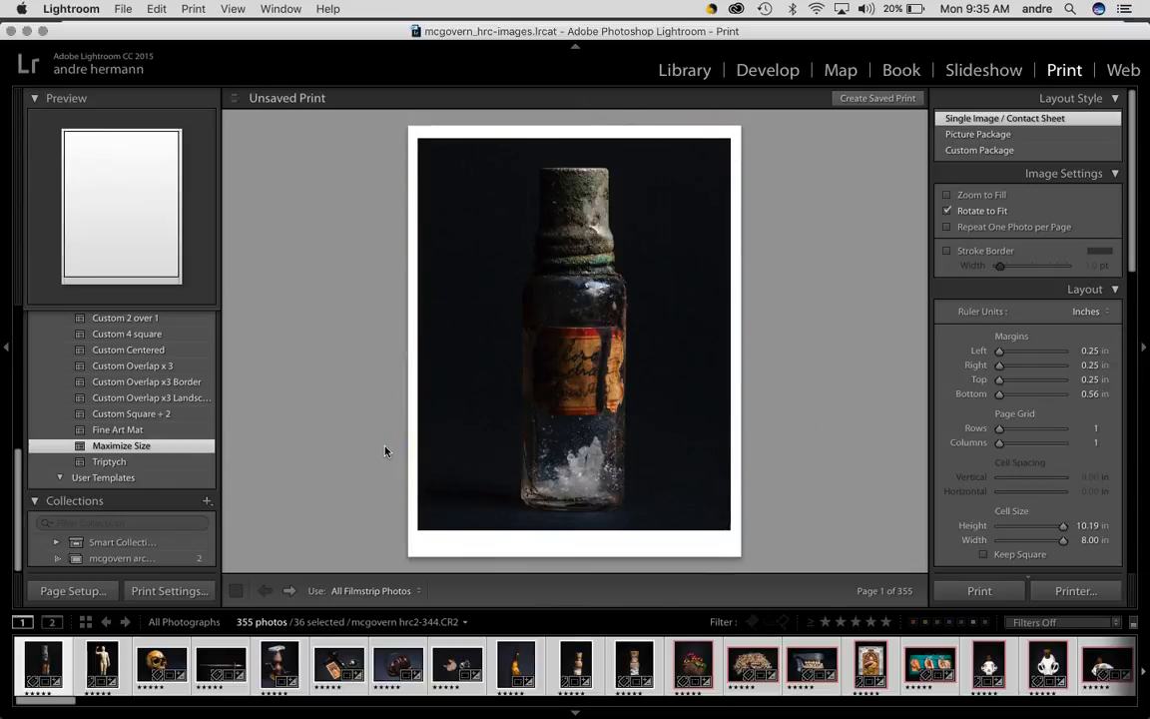
scroll(106, 346, "up", 6)
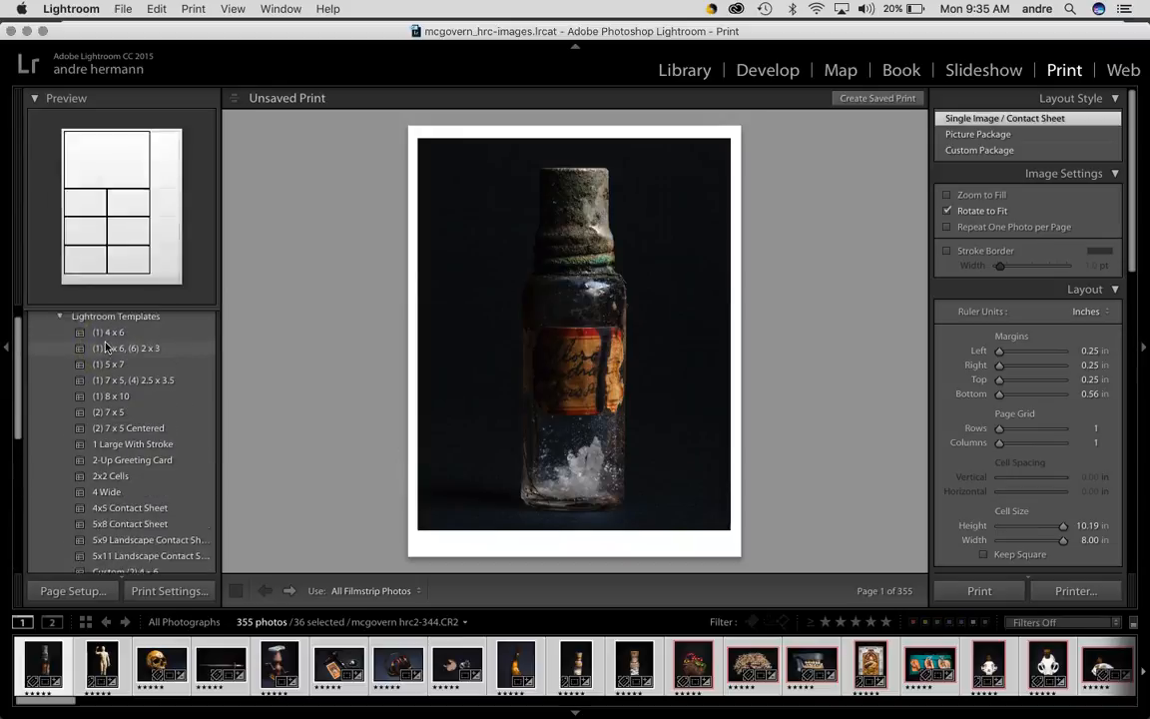
scroll(106, 347, "up", 2)
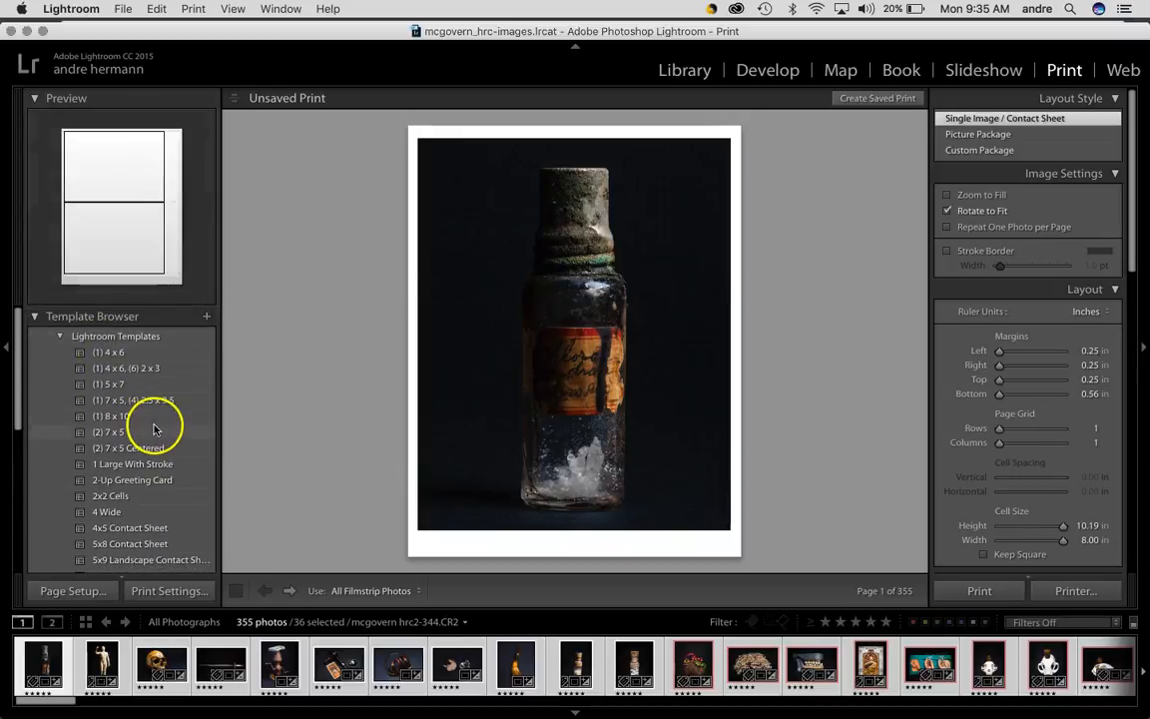
left_click(137, 545)
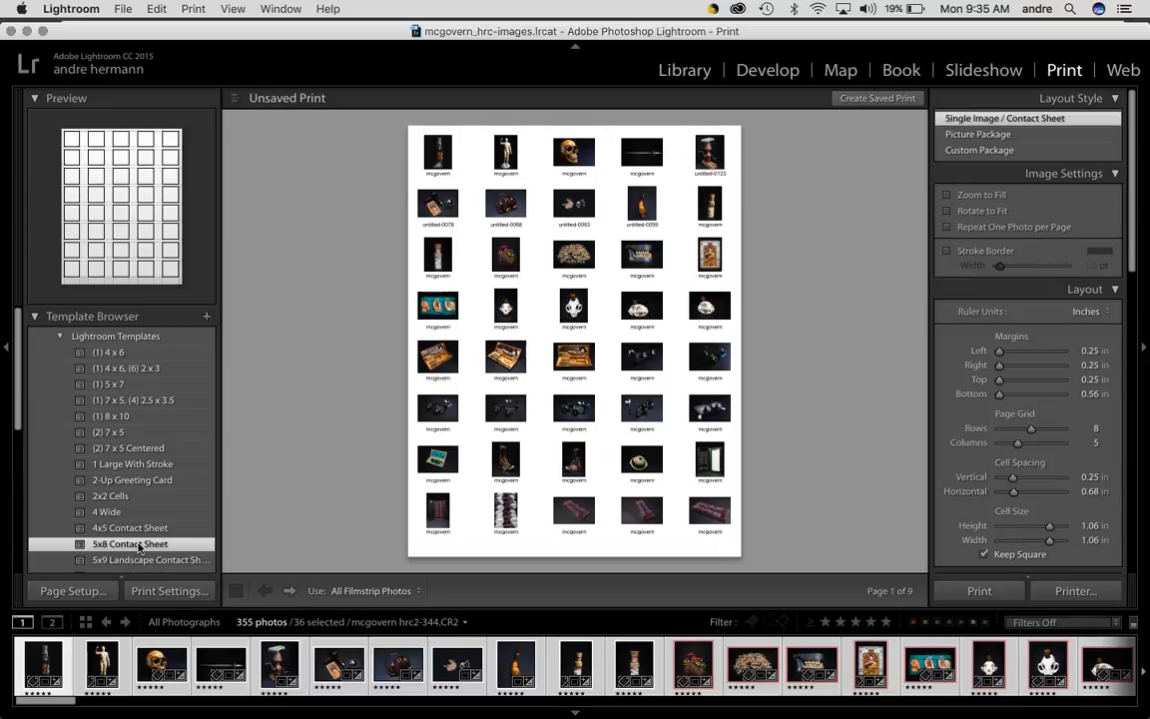
left_click(138, 540)
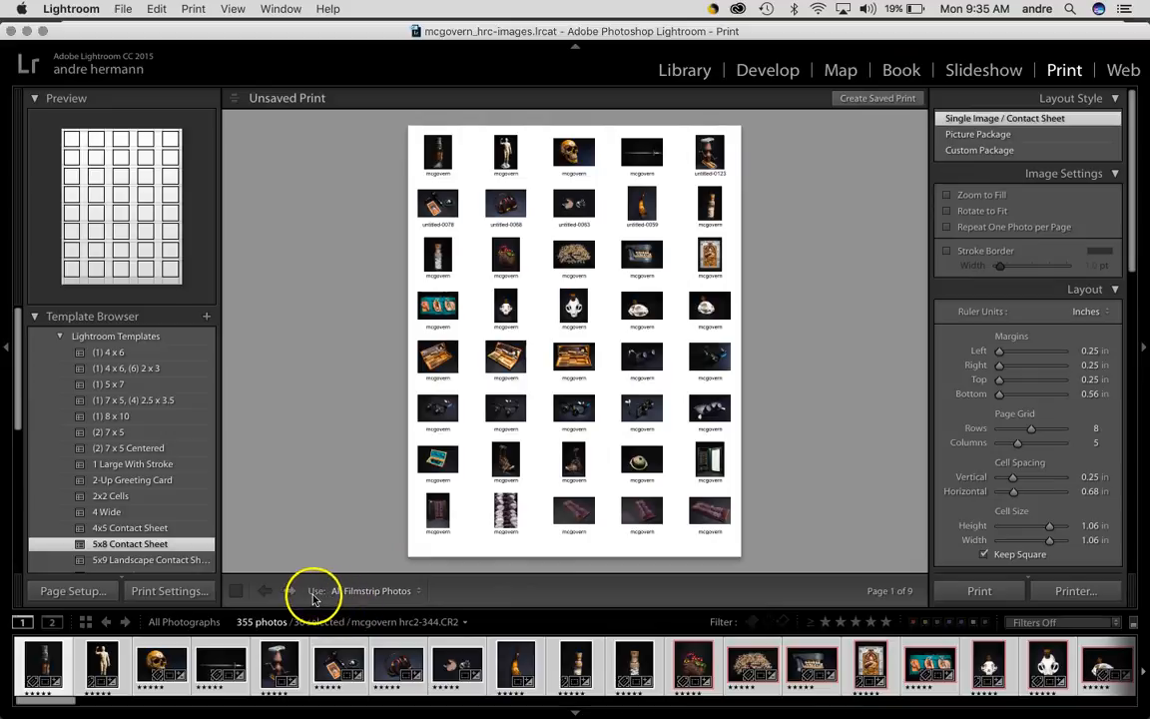
Set the print to use only the Selected Photos
left_click(420, 591)
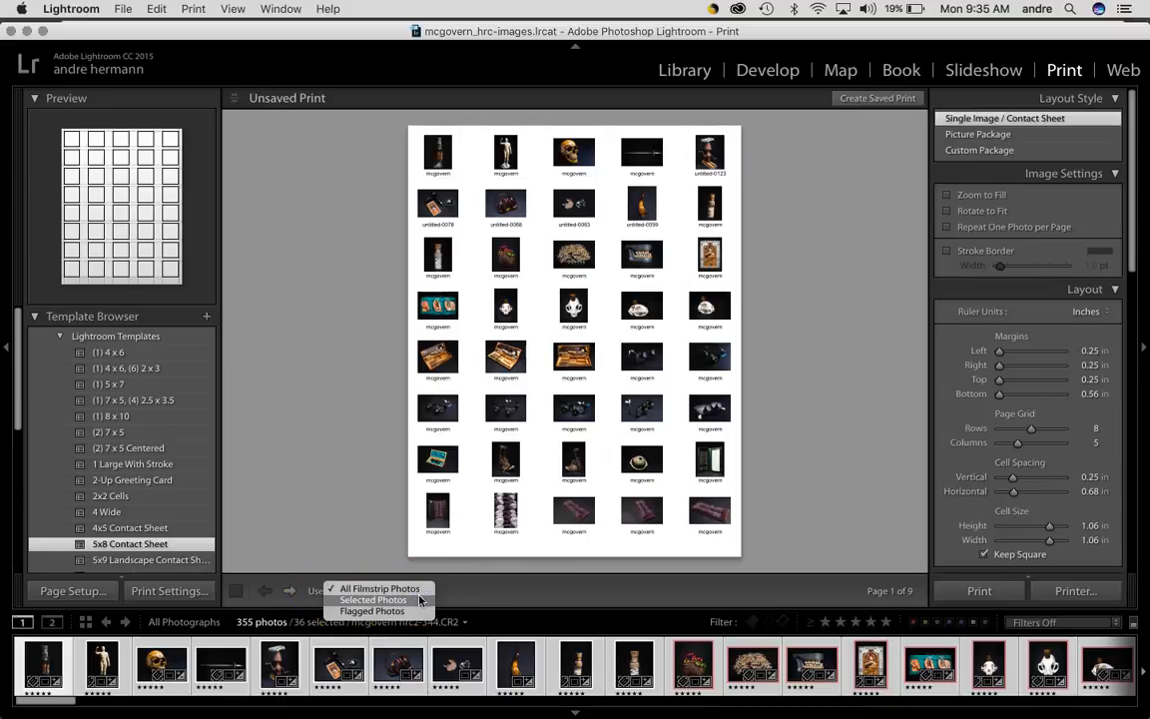
left_click(372, 600)
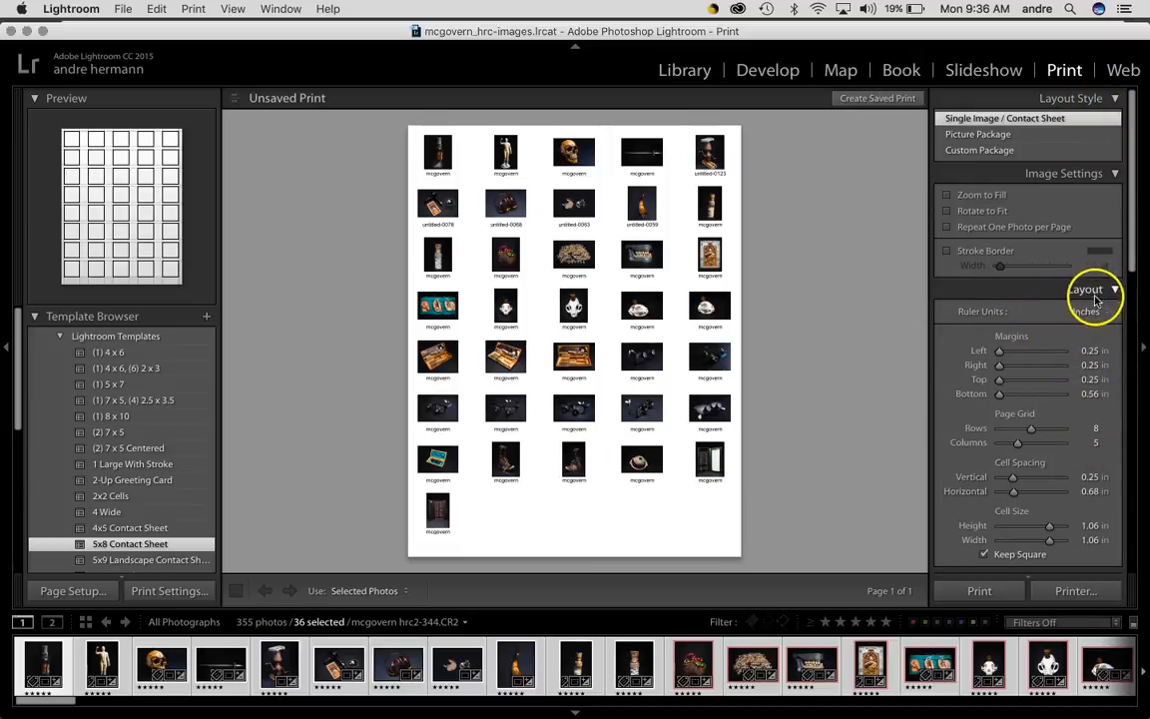
Set the contact sheet's page grid to 6 rows and 6 columns, keeping the margins
left_click(1090, 351)
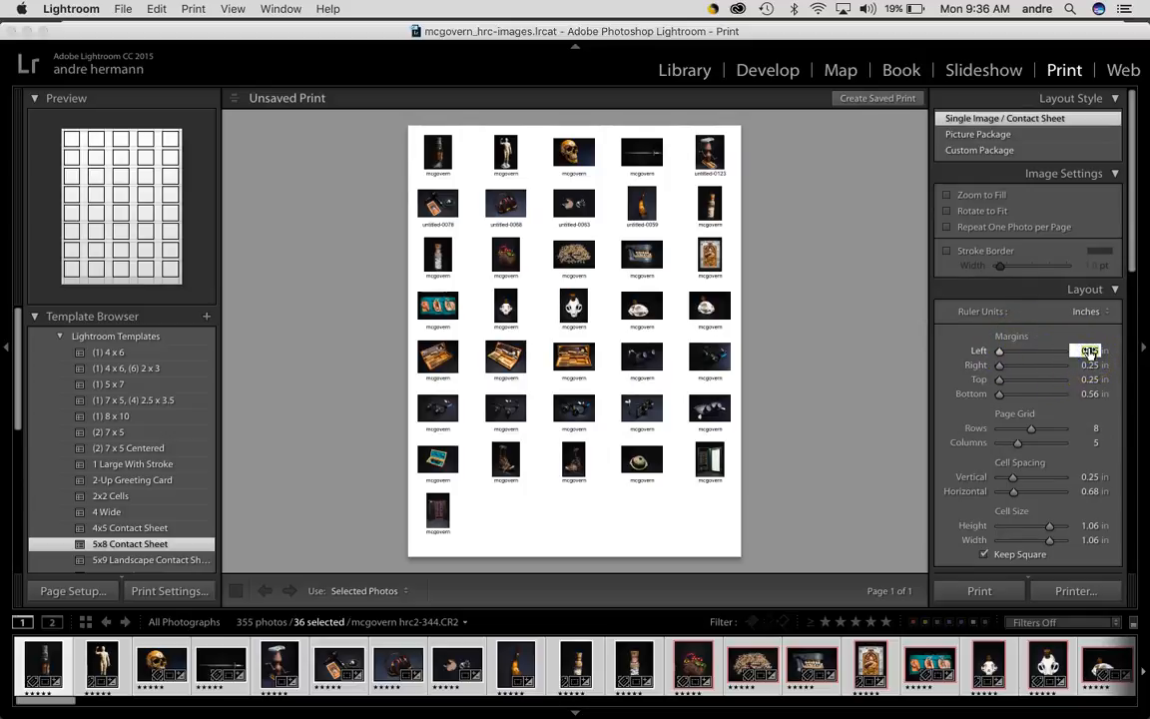
left_click(1093, 366)
left_click(1091, 353)
key("Tab")
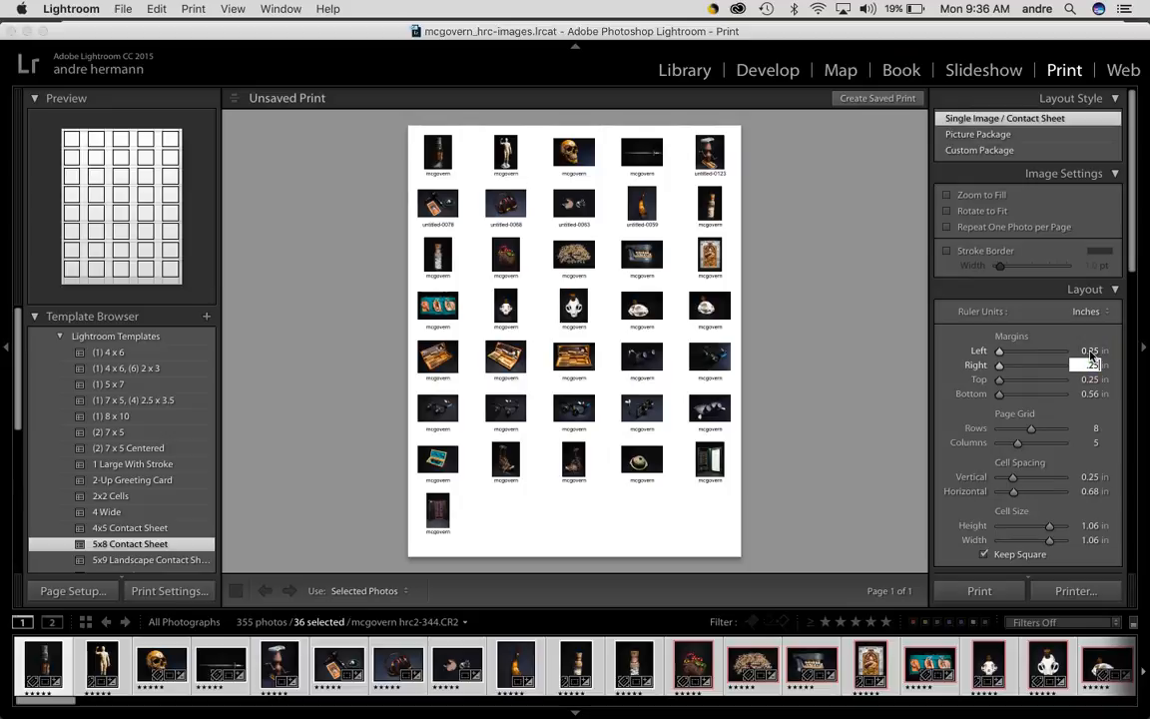
key("Tab")
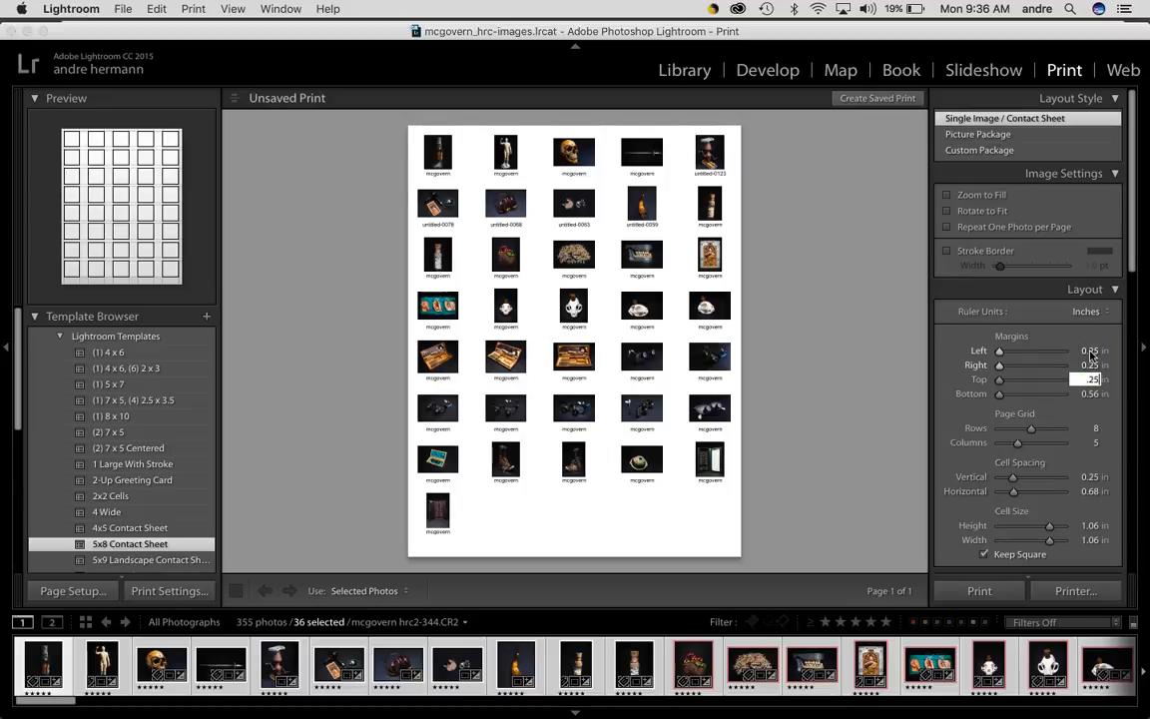
key("Tab")
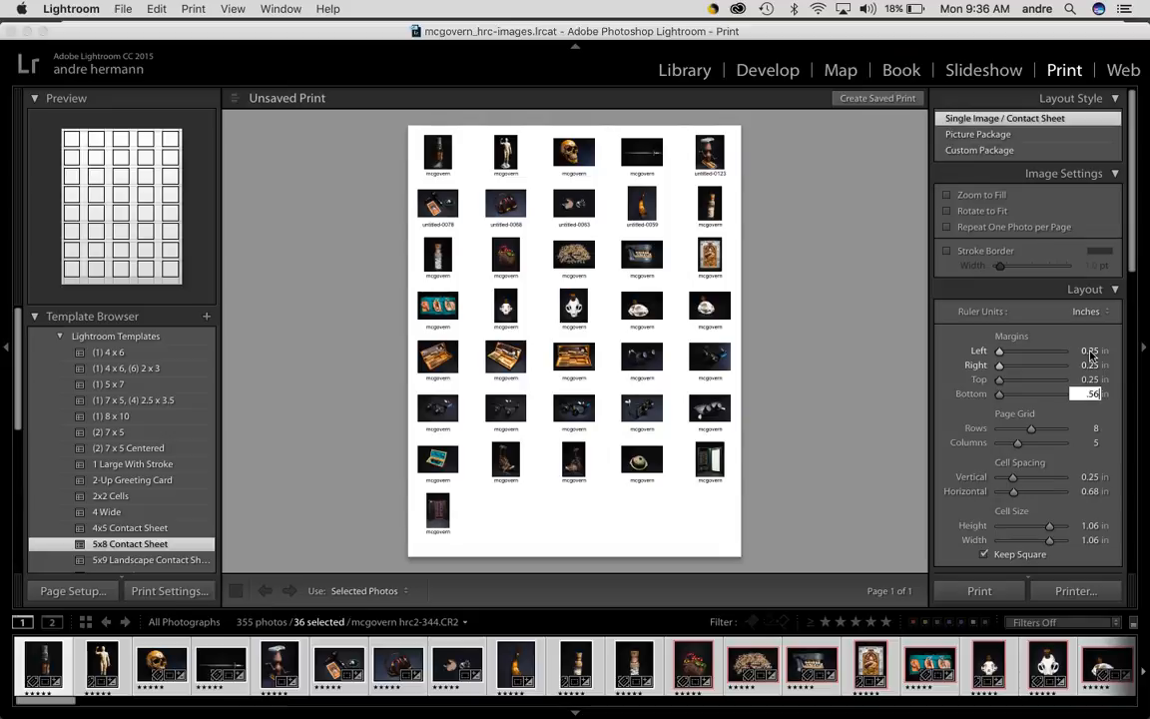
key("Tab")
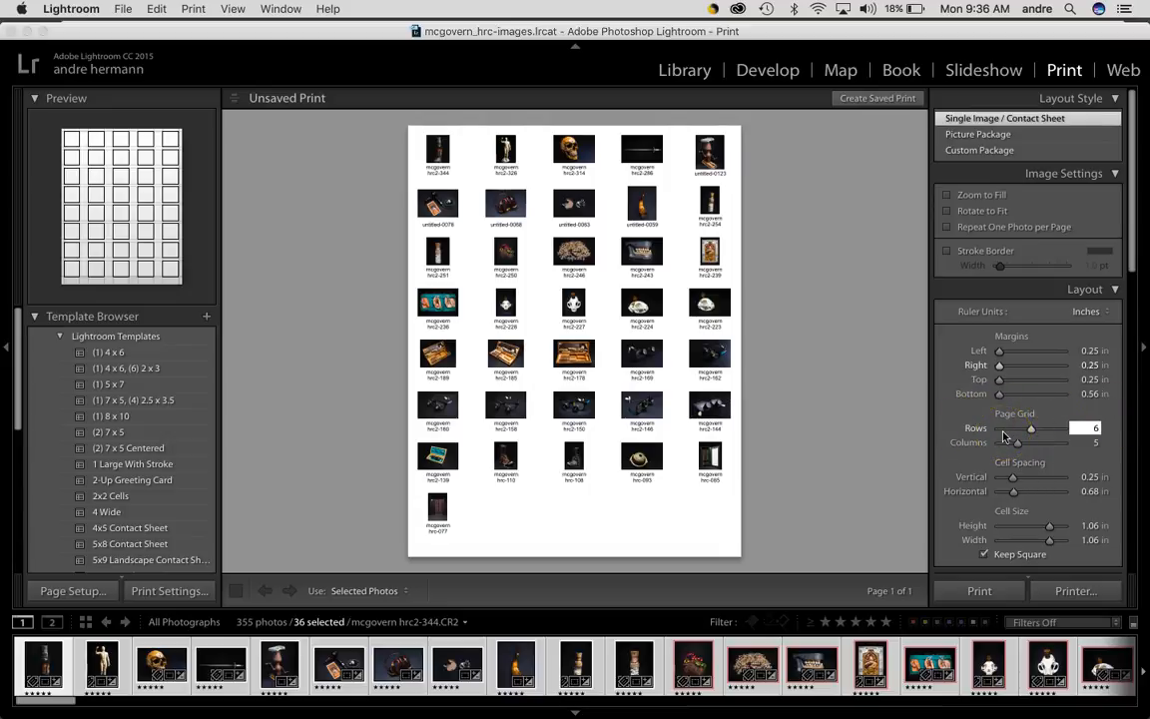
key("Tab")
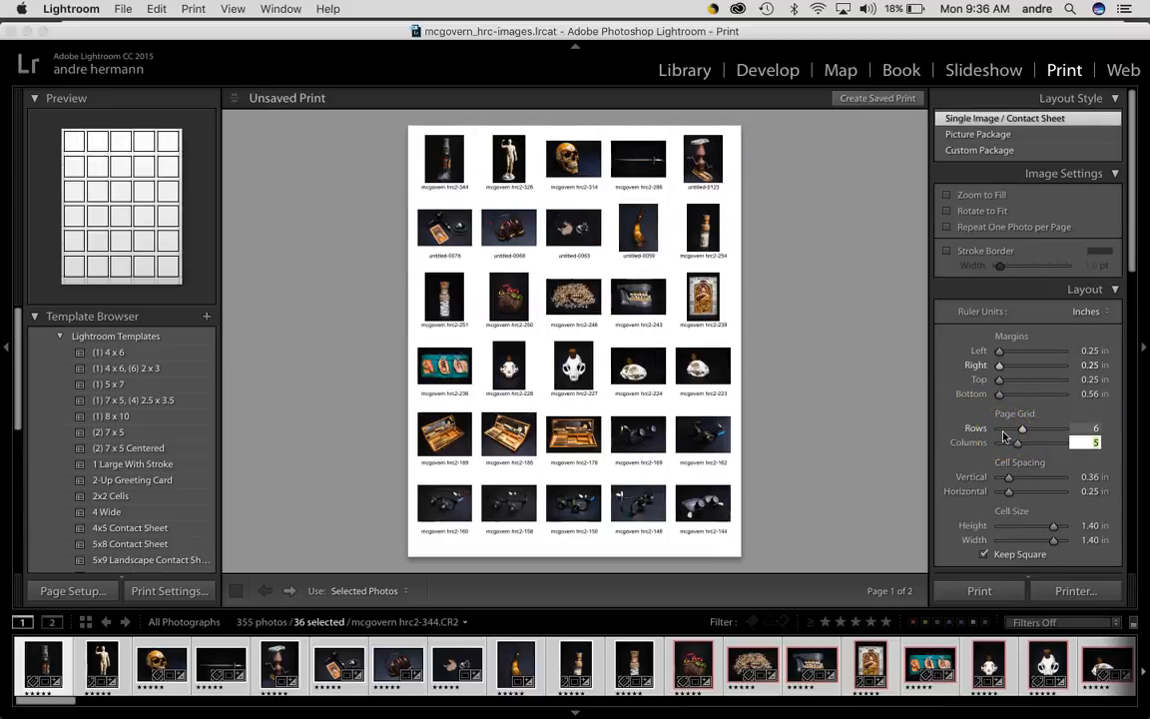
key("Tab")
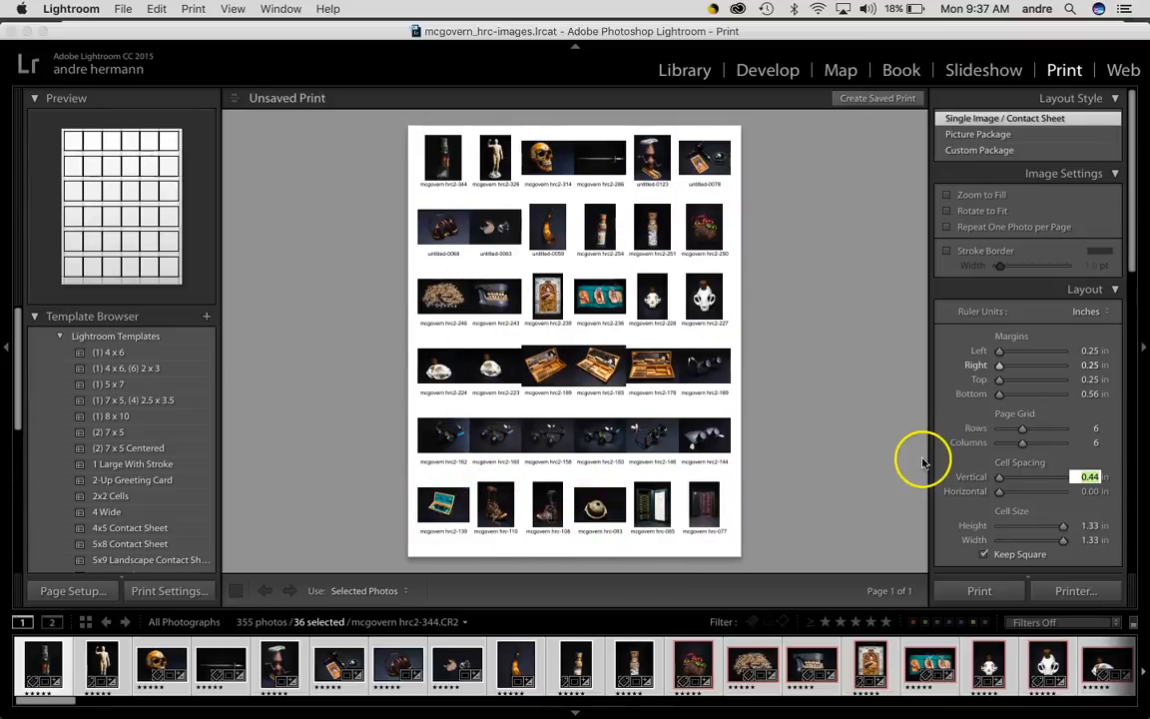
Try to reduce the vertical cell spacing to its minimum
left_click(976, 481)
left_click(999, 491)
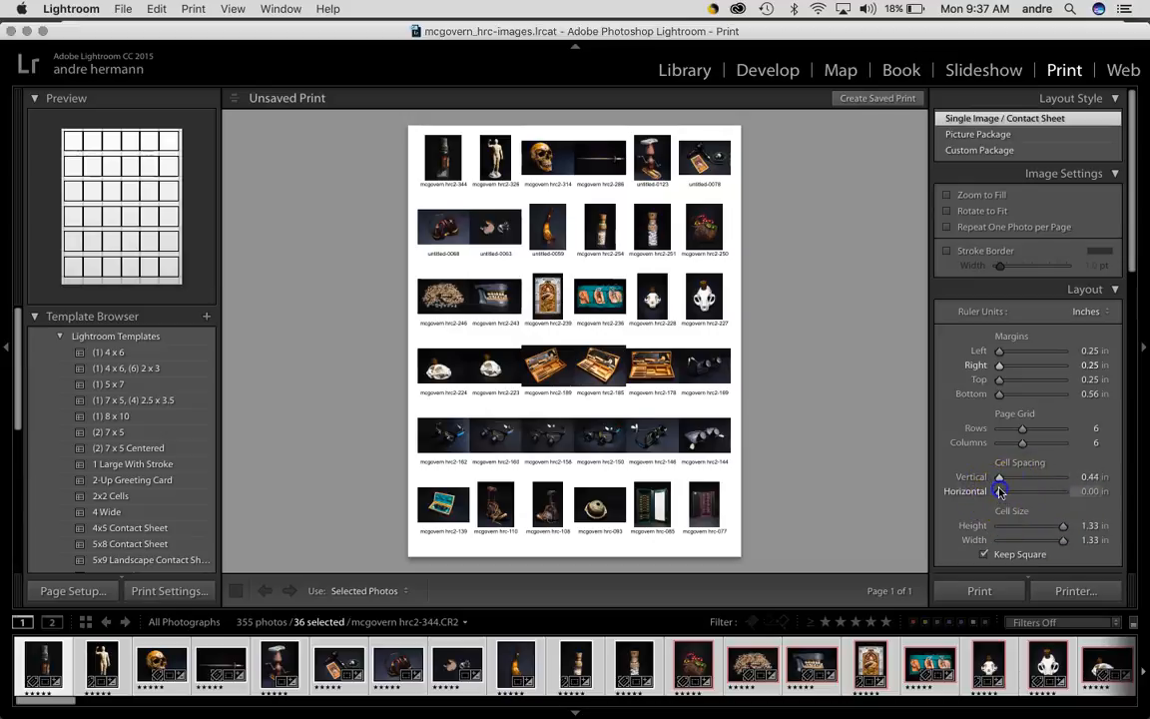
left_click_drag(998, 479, 921, 489)
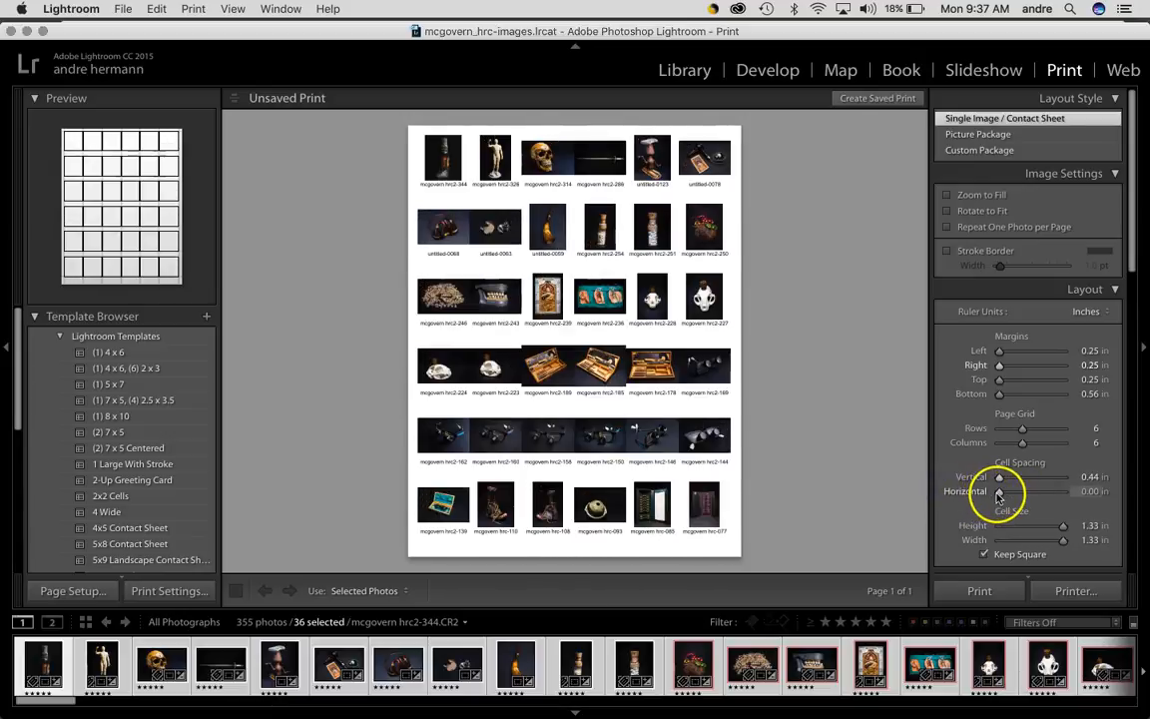
left_click(1092, 526)
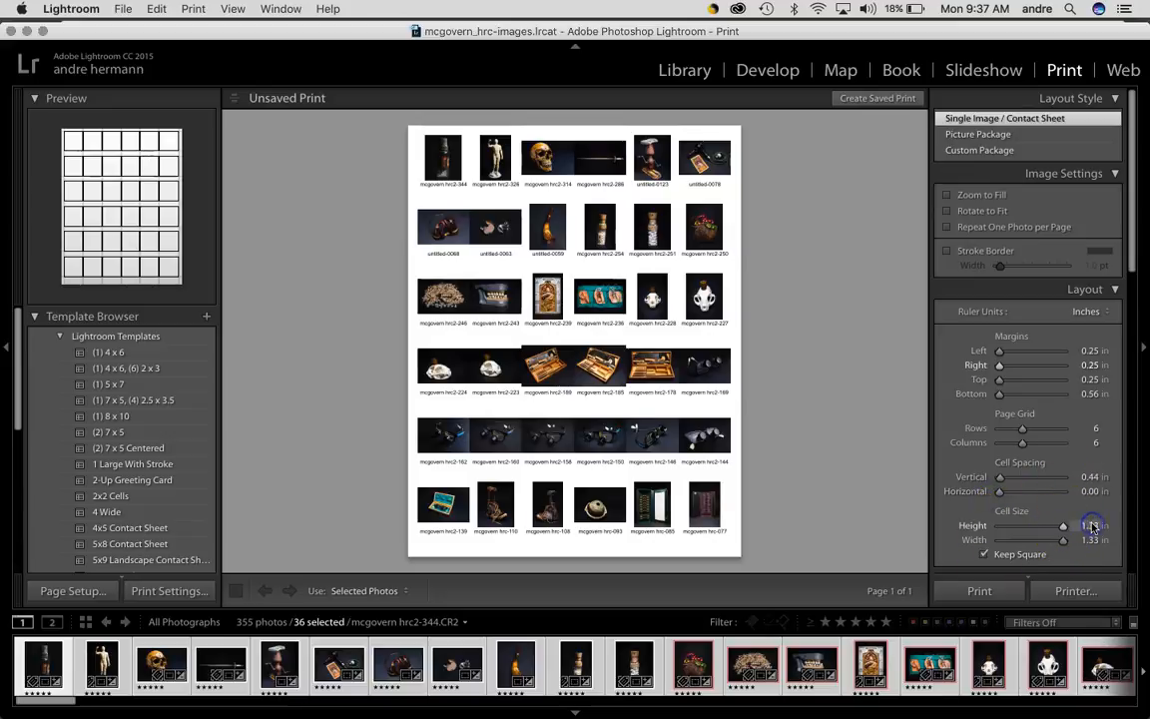
Set the photo info caption under each image to Filename
scroll(1039, 482, "down", 5)
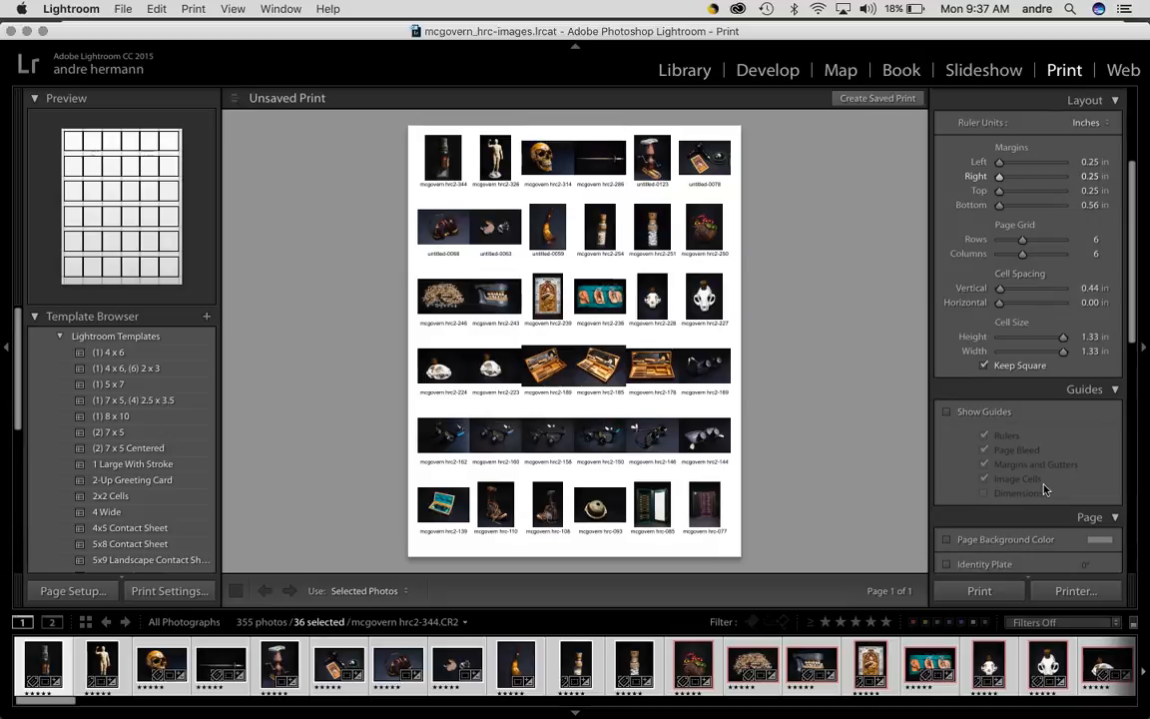
scroll(1044, 489, "down", 2)
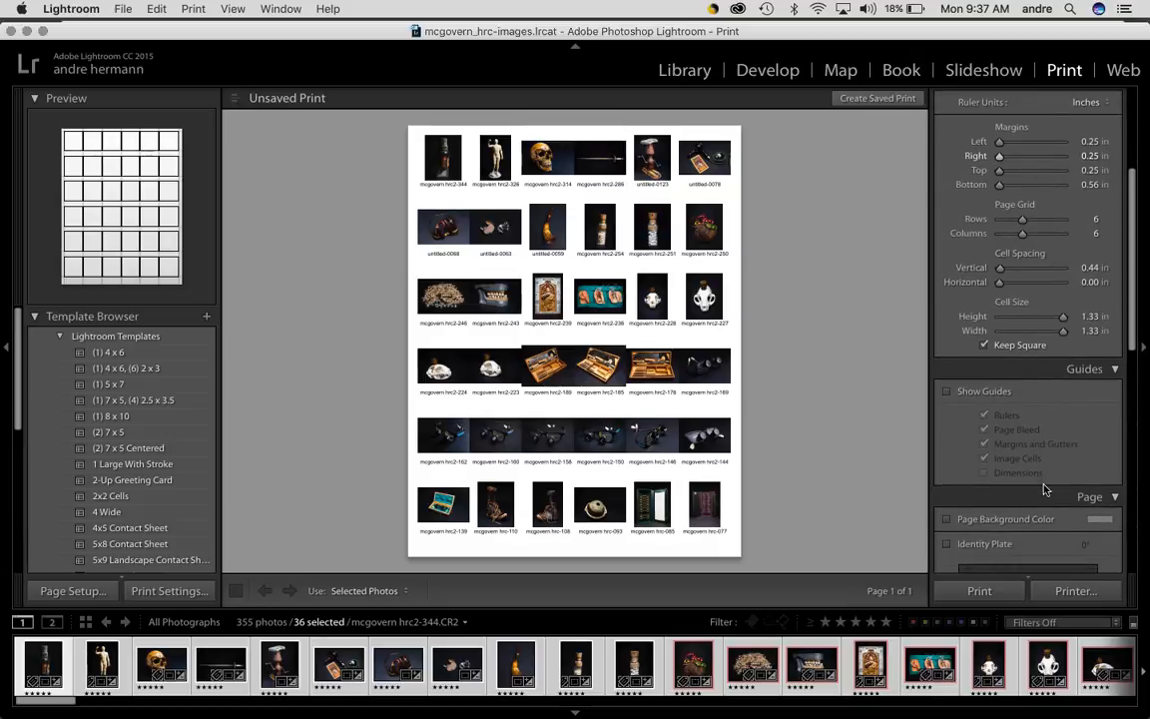
scroll(1044, 489, "down", 8)
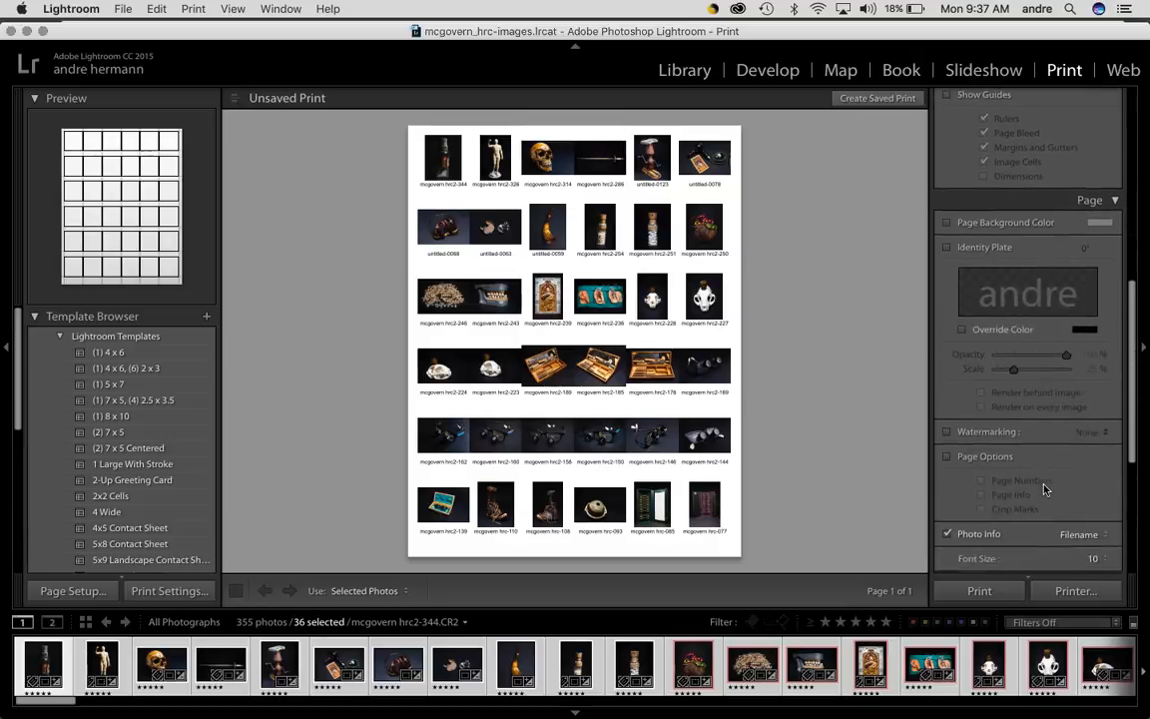
scroll(1044, 489, "down", 3)
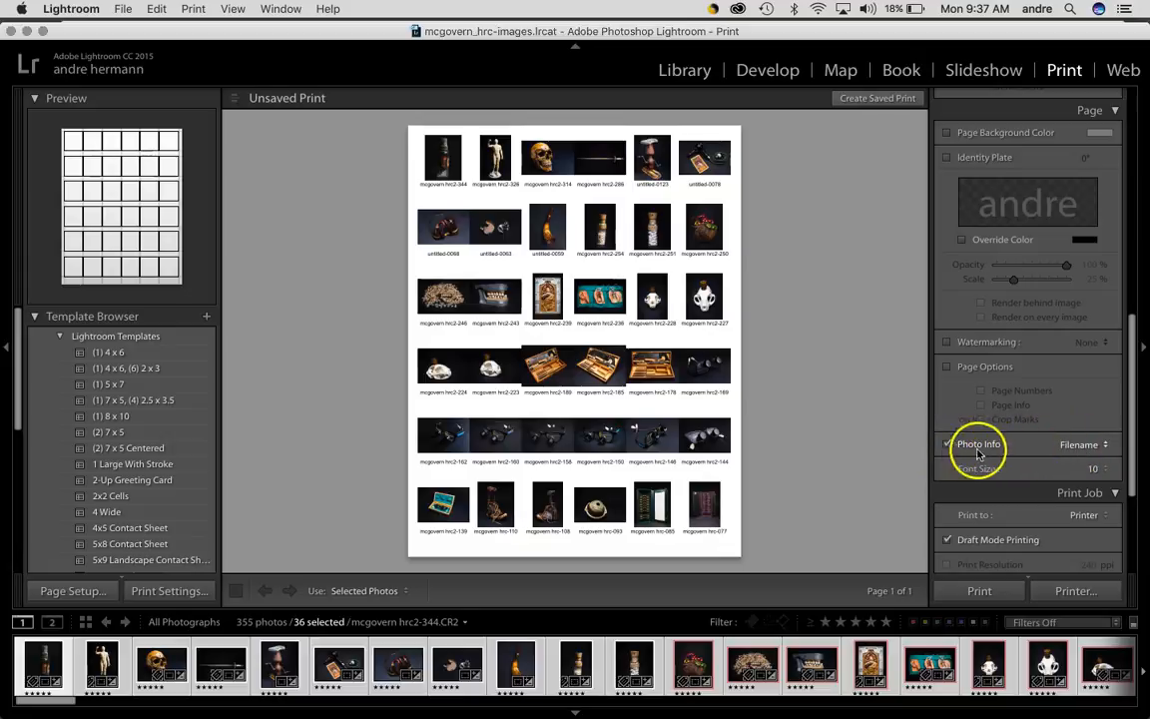
left_click(1103, 446)
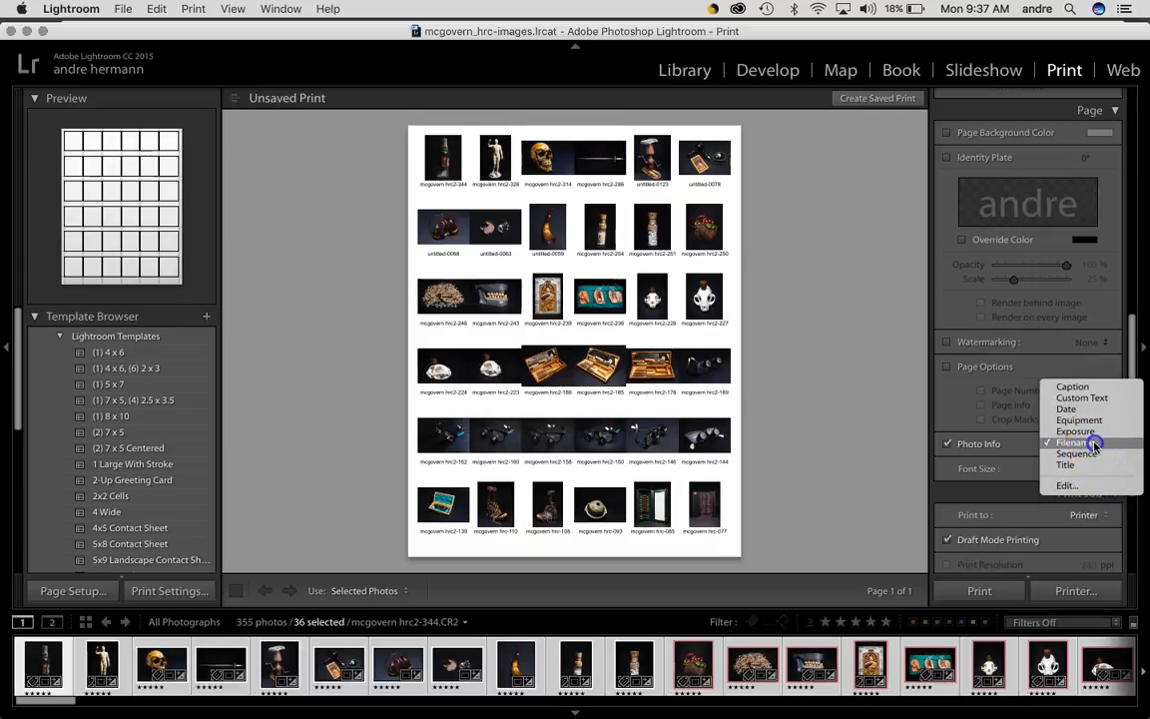
left_click(1094, 444)
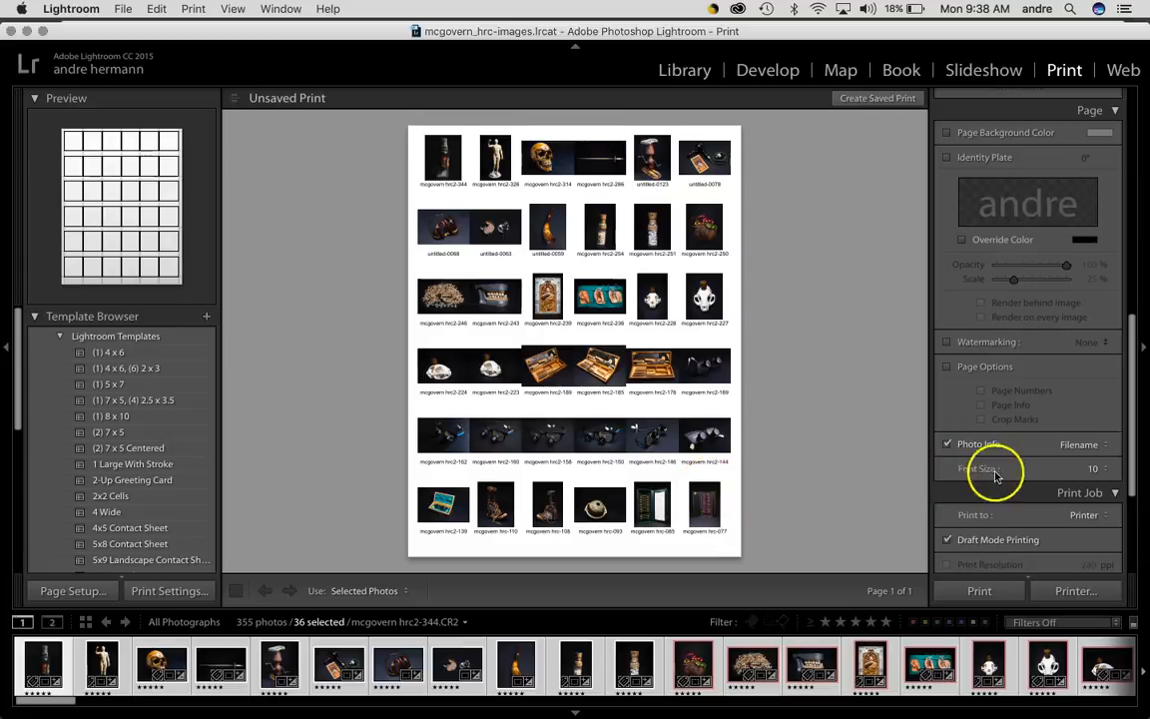
Set the print job output to Printer
scroll(1005, 508, "down", 3)
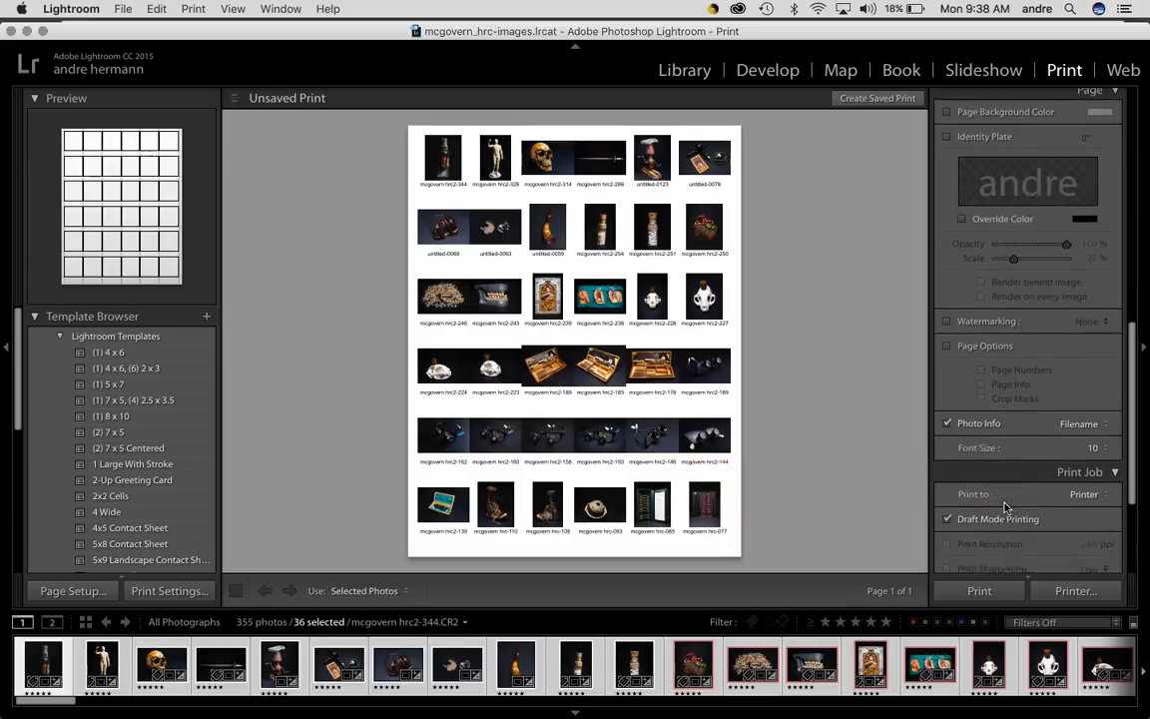
scroll(1005, 508, "down", 3)
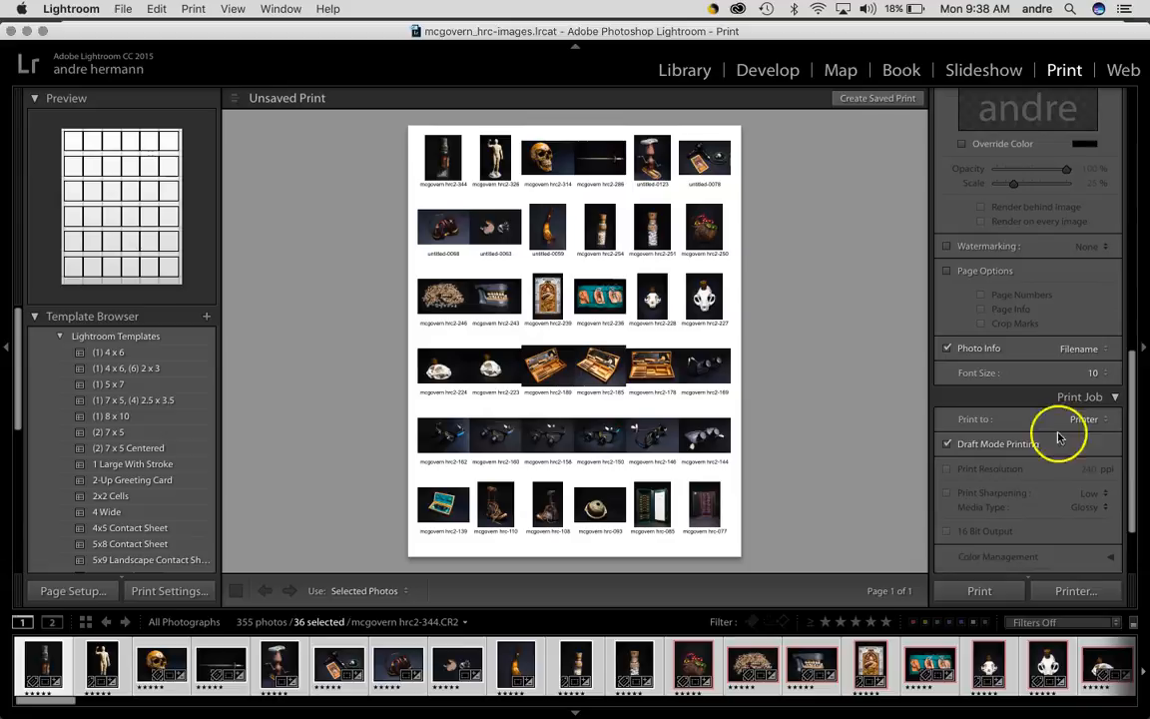
scroll(1097, 403, "down", 1)
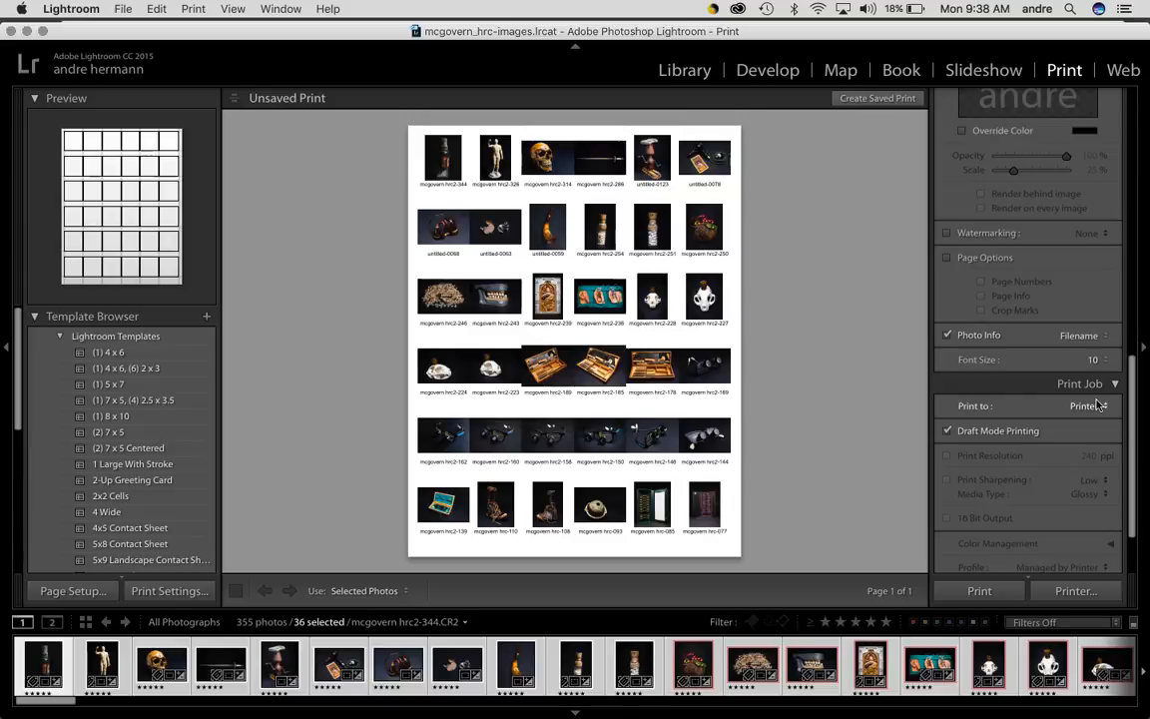
scroll(1098, 404, "down", 3)
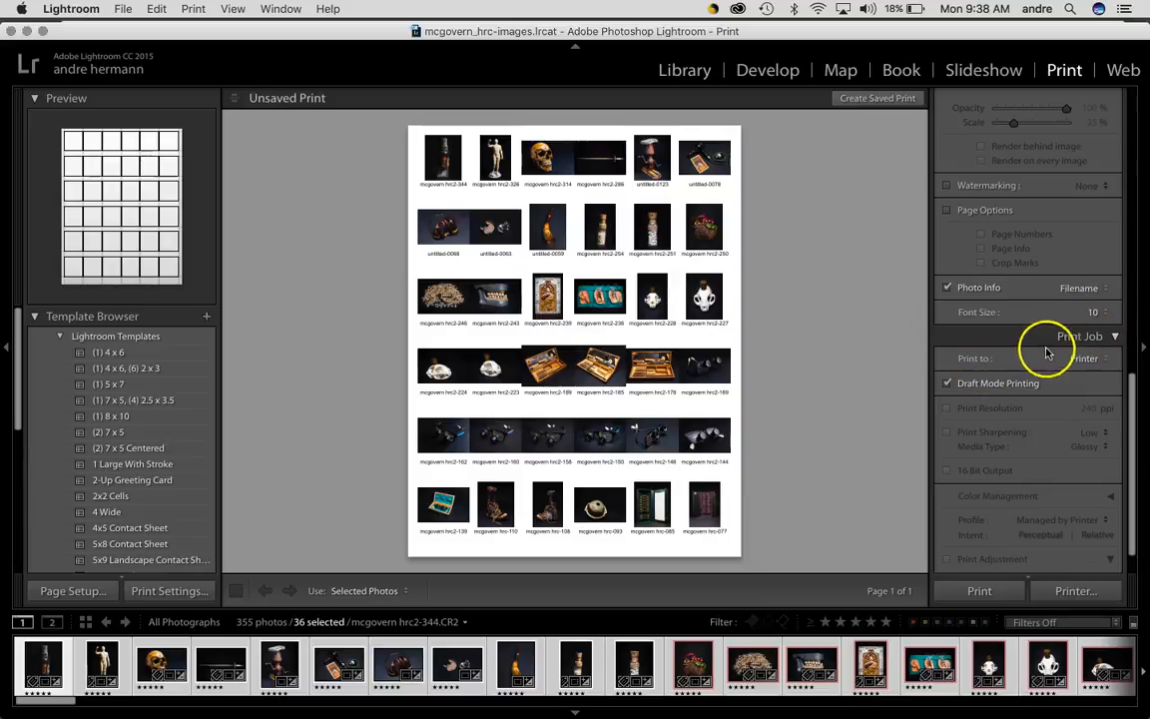
left_click(1101, 361)
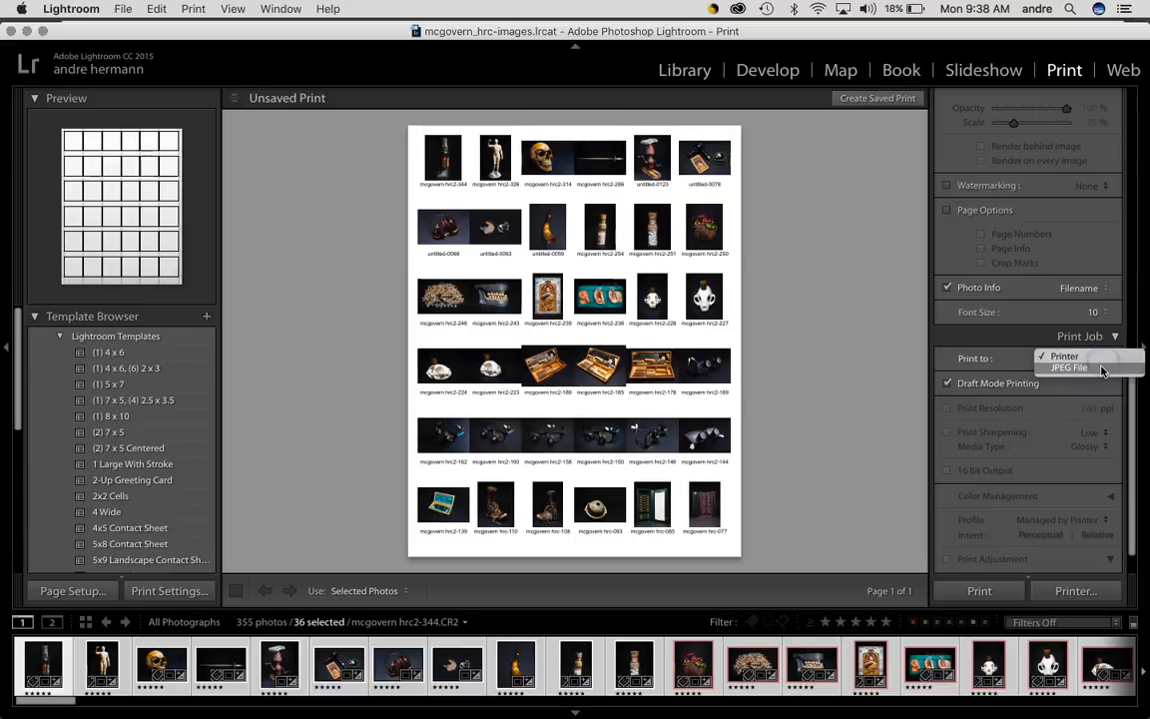
left_click(1094, 358)
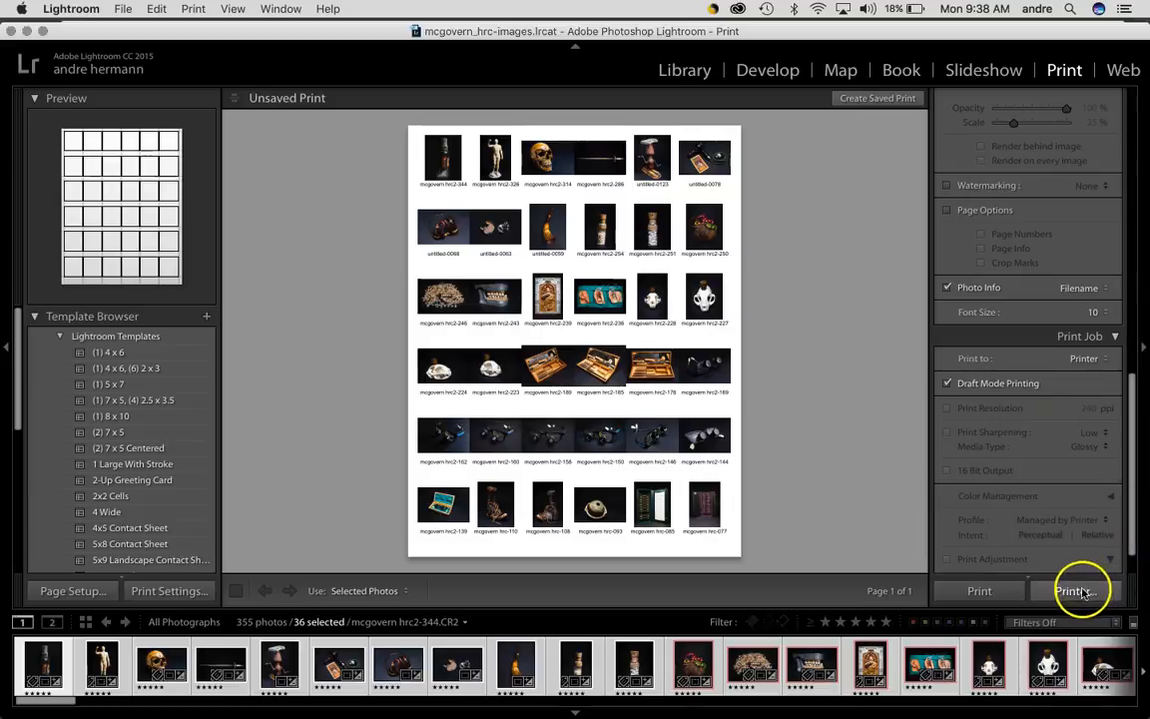
Turn off Draft Mode Printing and set the media type to Glossy
left_click(945, 384)
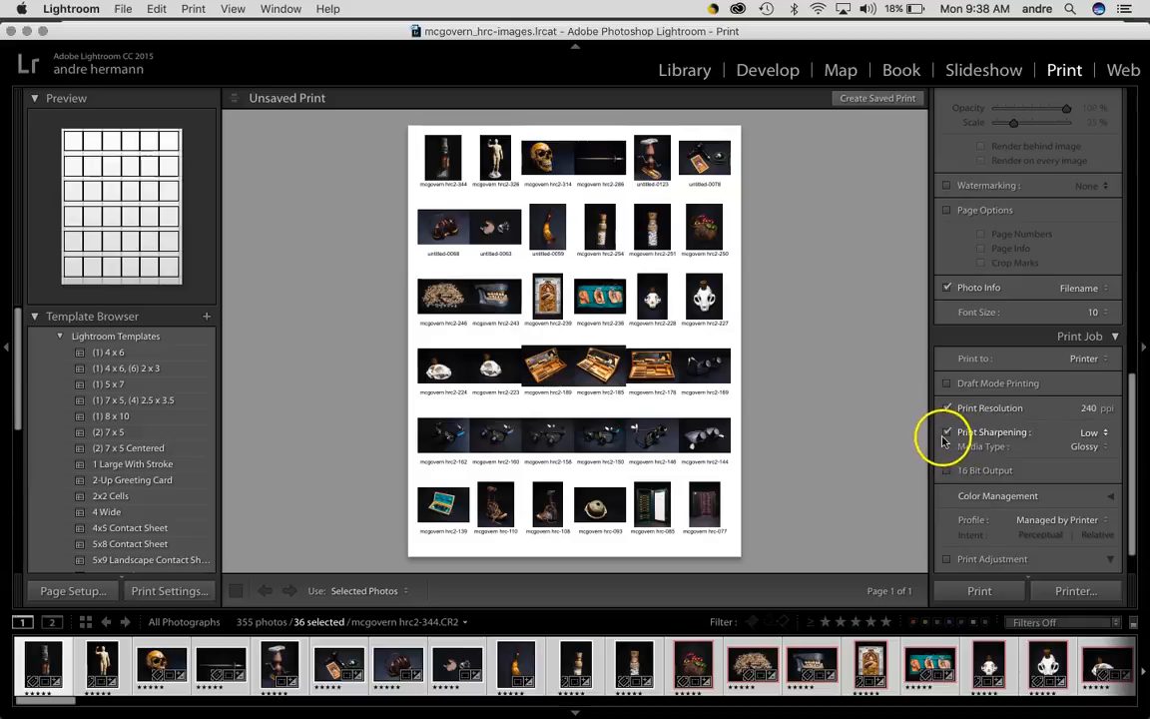
left_click(1094, 447)
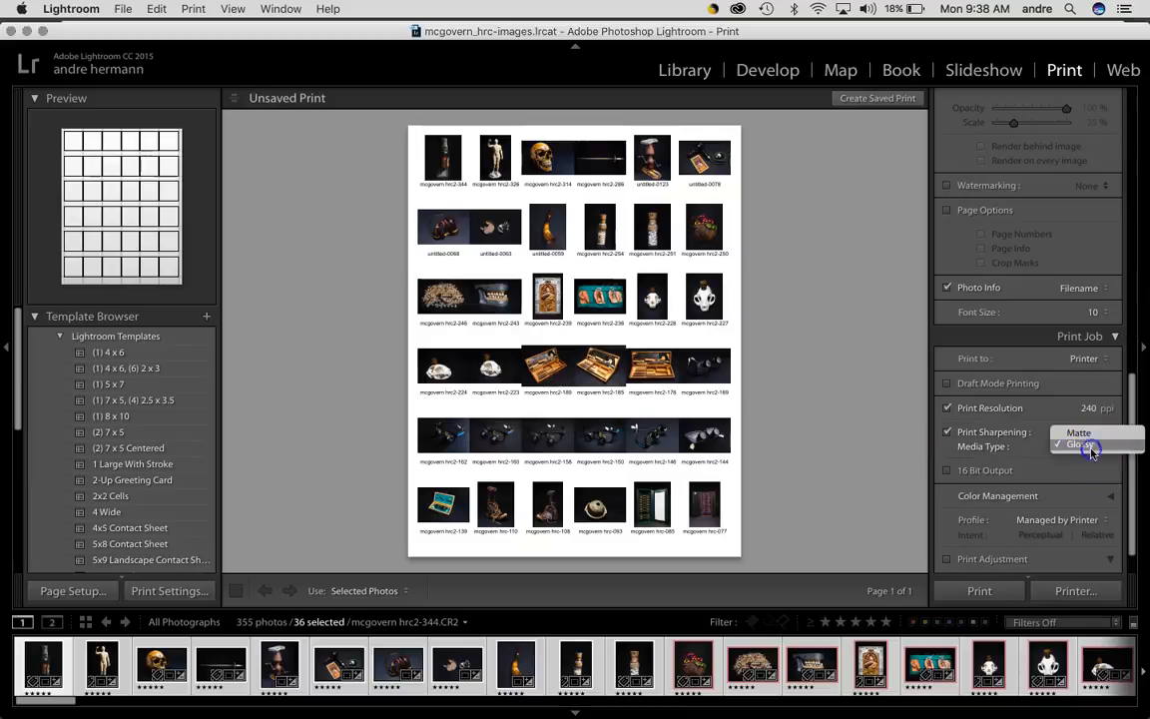
left_click(1091, 451)
scroll(1085, 521, "down", 3)
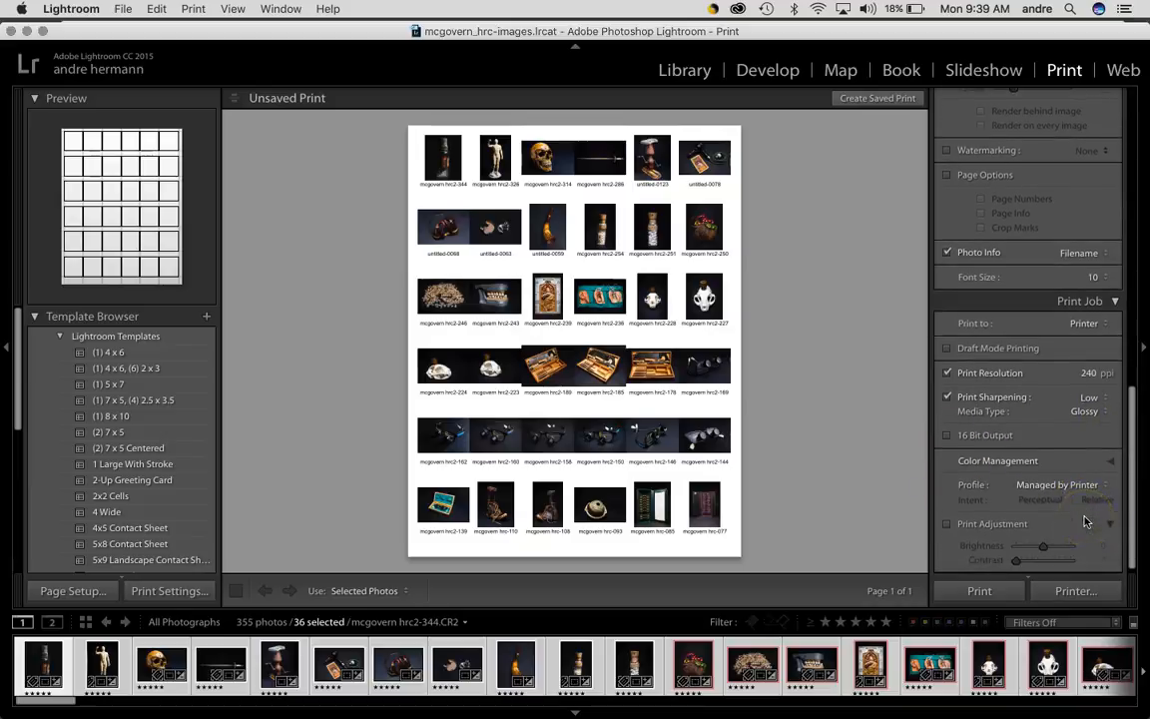
left_click(1112, 463)
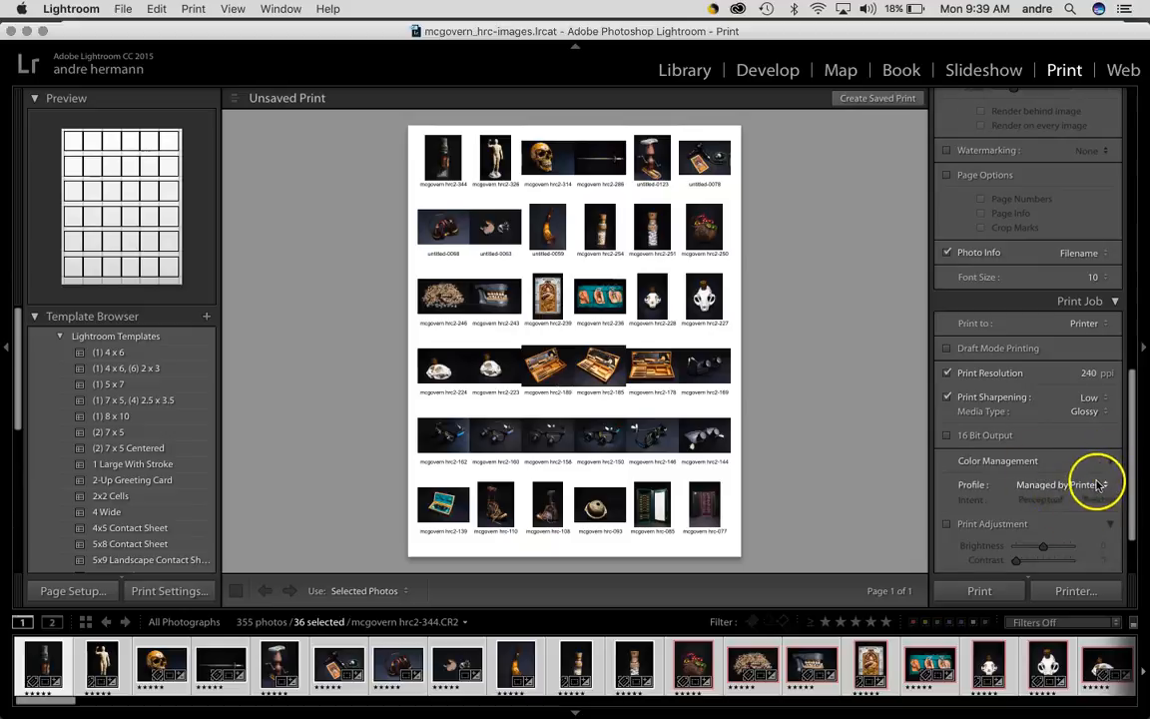
left_click(1097, 484)
left_click(1097, 484)
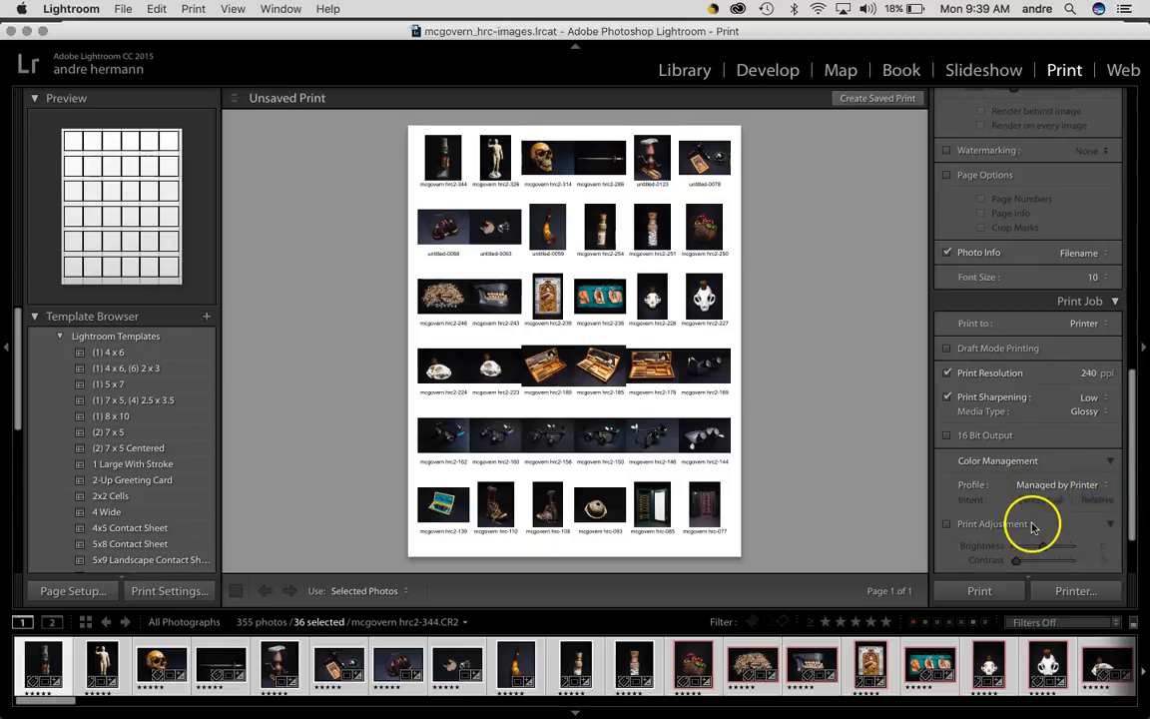
Print the contact sheet to a PDF on the Desktop, naming it with the author's name and 36strangers-cs
scroll(1034, 526, "down", 3)
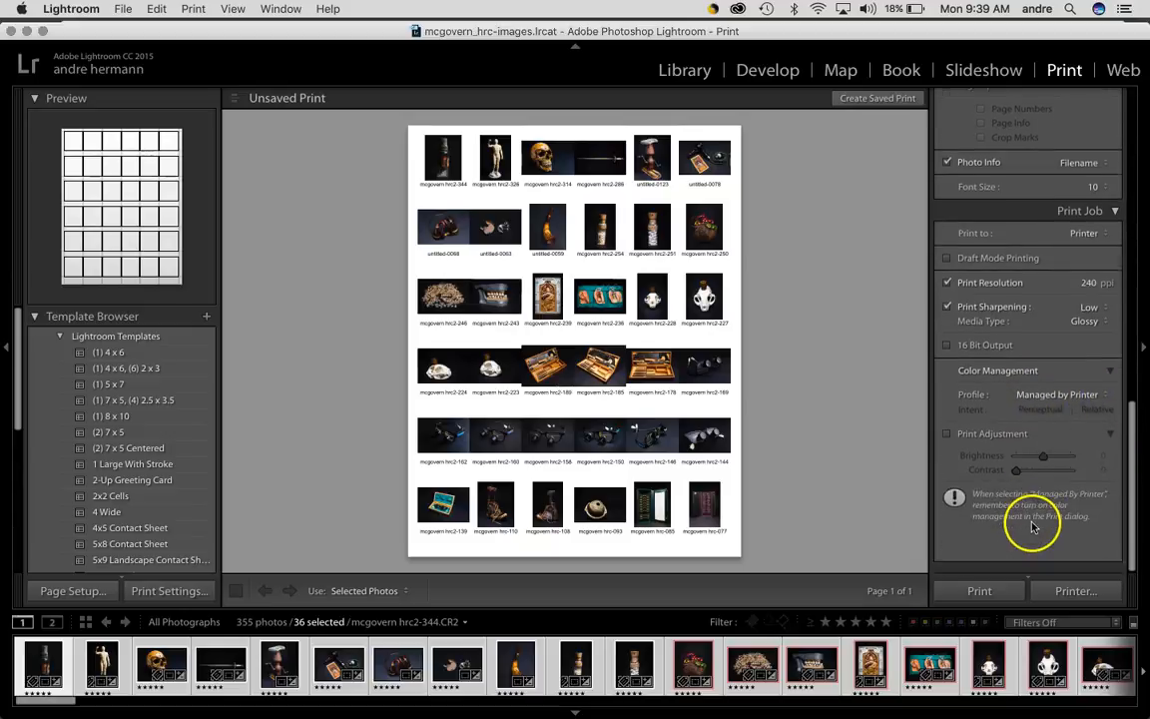
left_click(1075, 599)
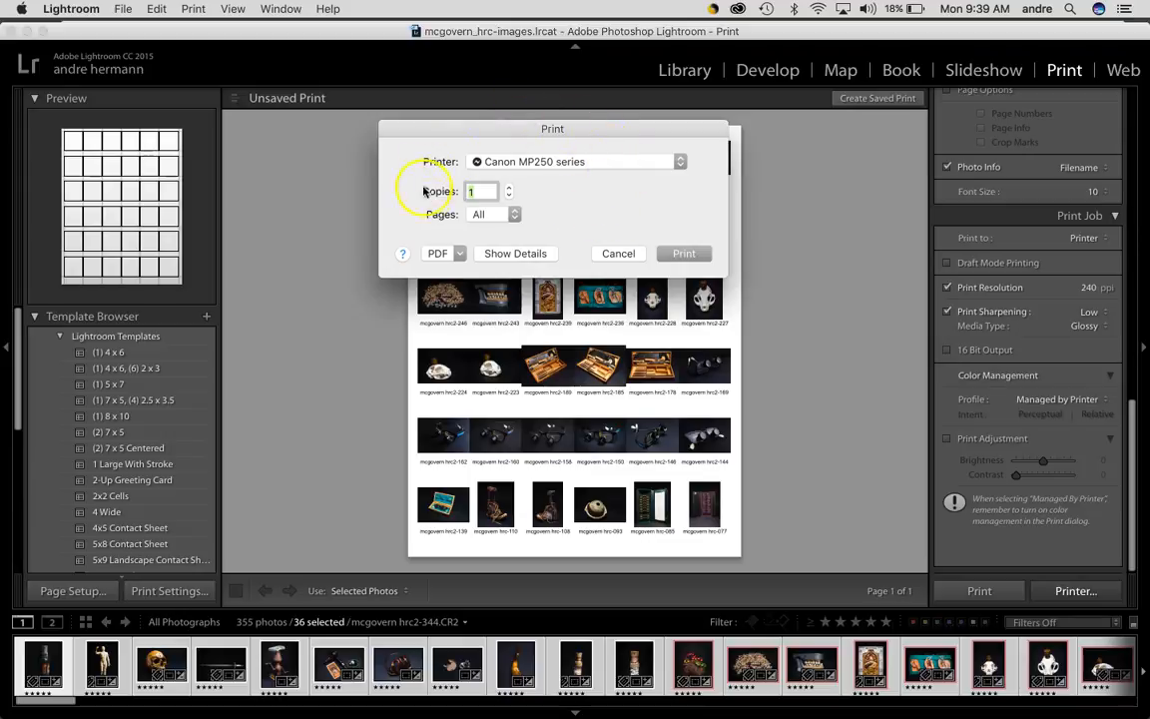
left_click(459, 257)
left_click(469, 286)
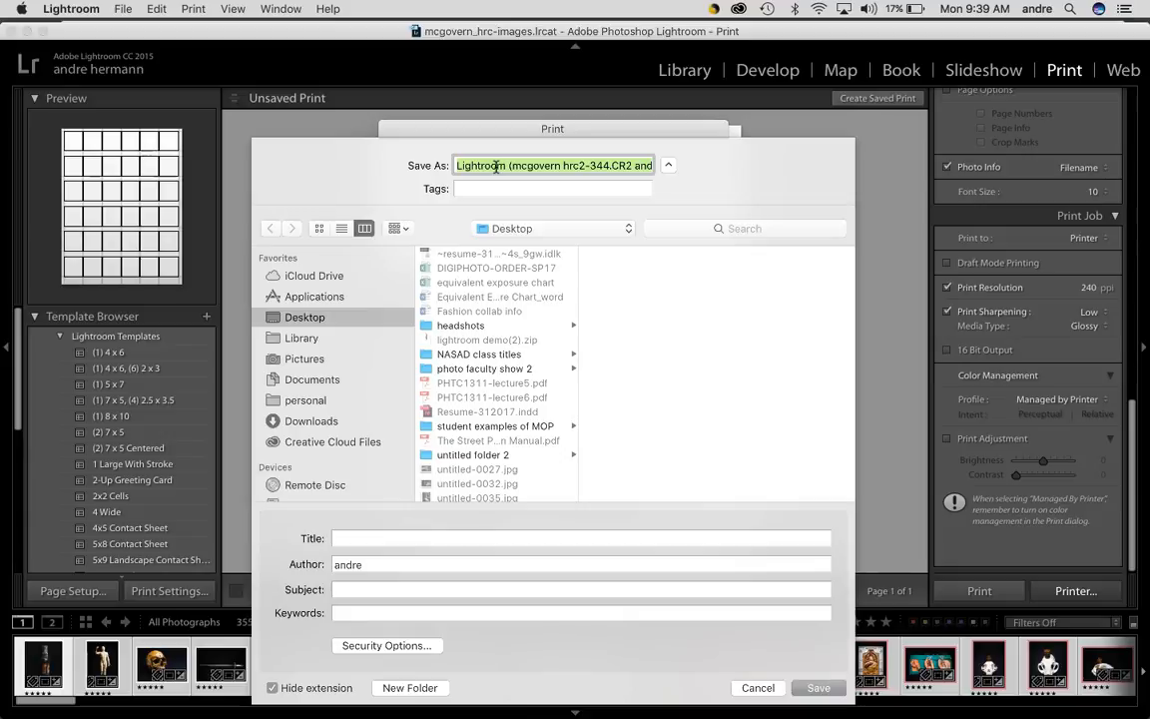
type("her")
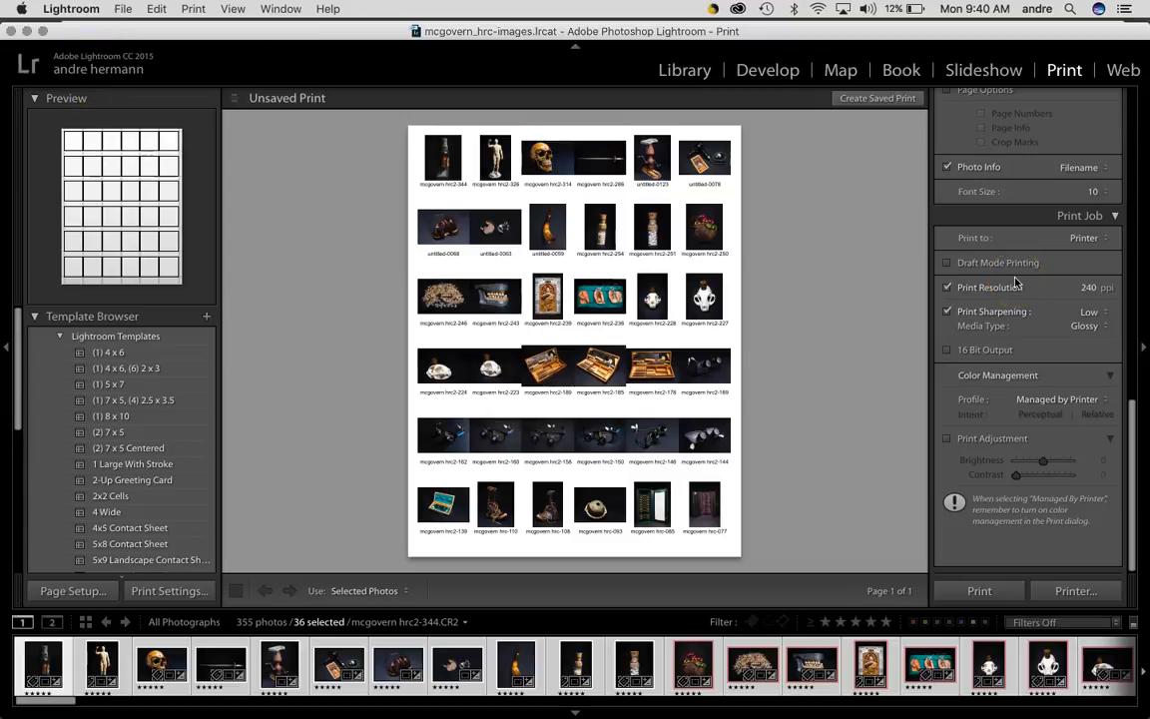
Switch the print job output from Printer to JPEG File
scroll(1017, 285, "up", 5)
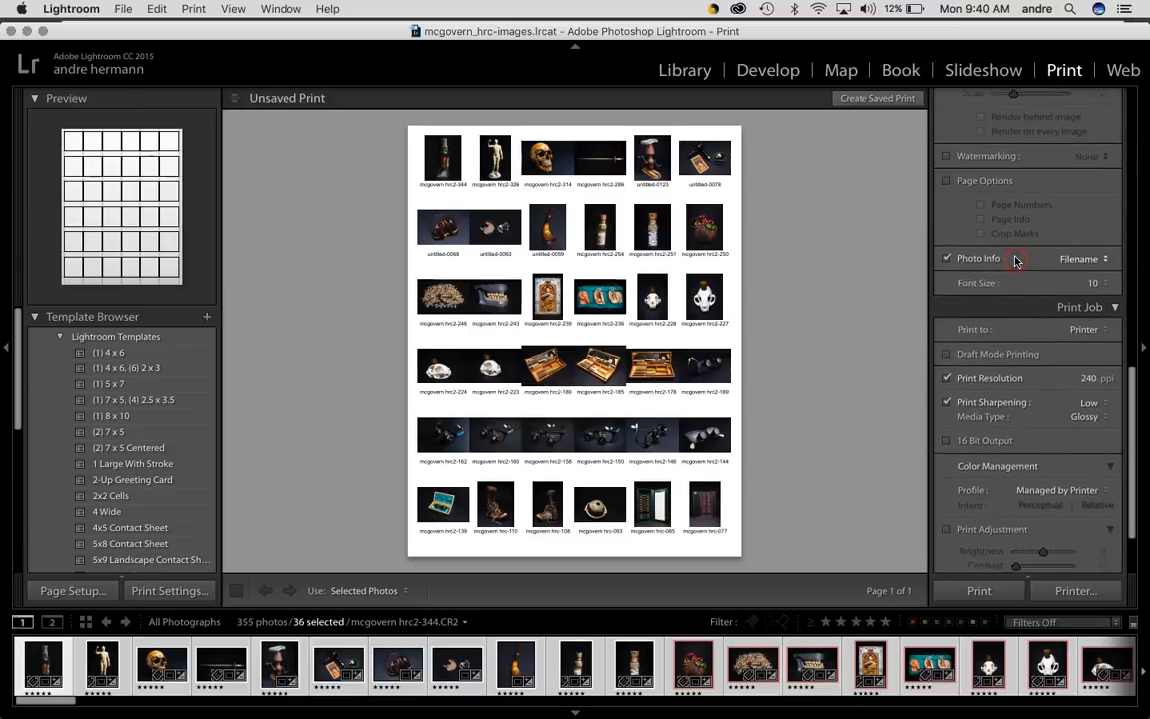
scroll(1016, 261, "down", 3)
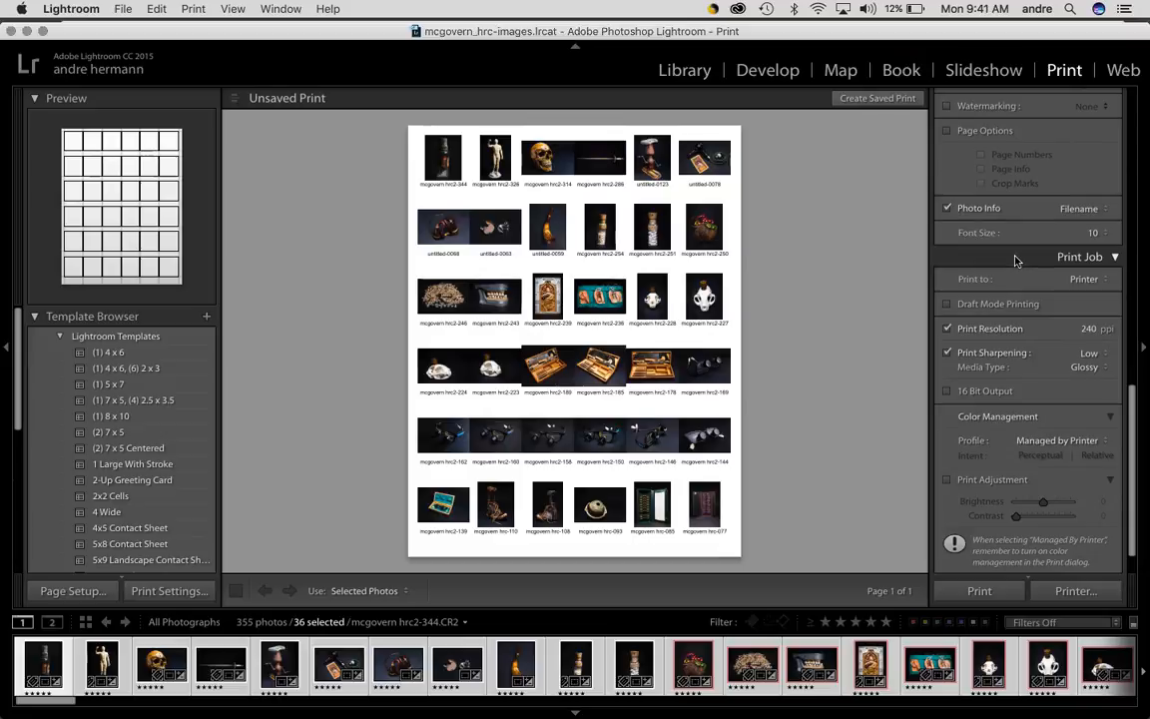
left_click(1100, 281)
left_click(1088, 280)
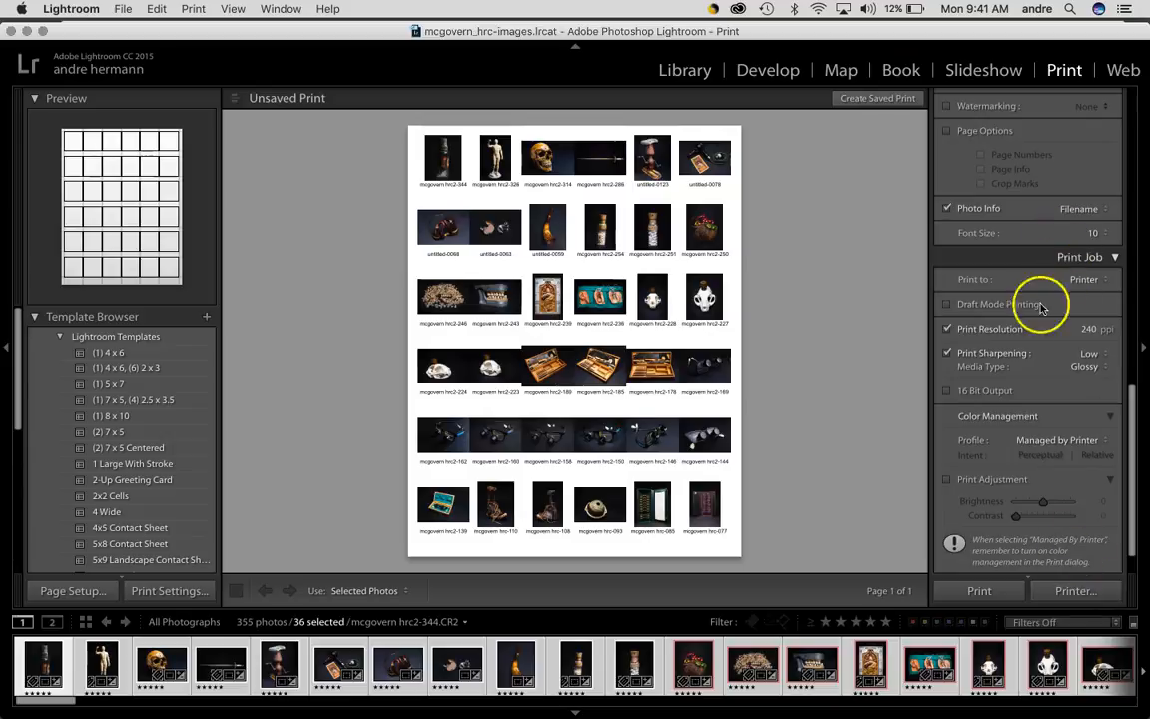
left_click(1095, 279)
left_click(1092, 288)
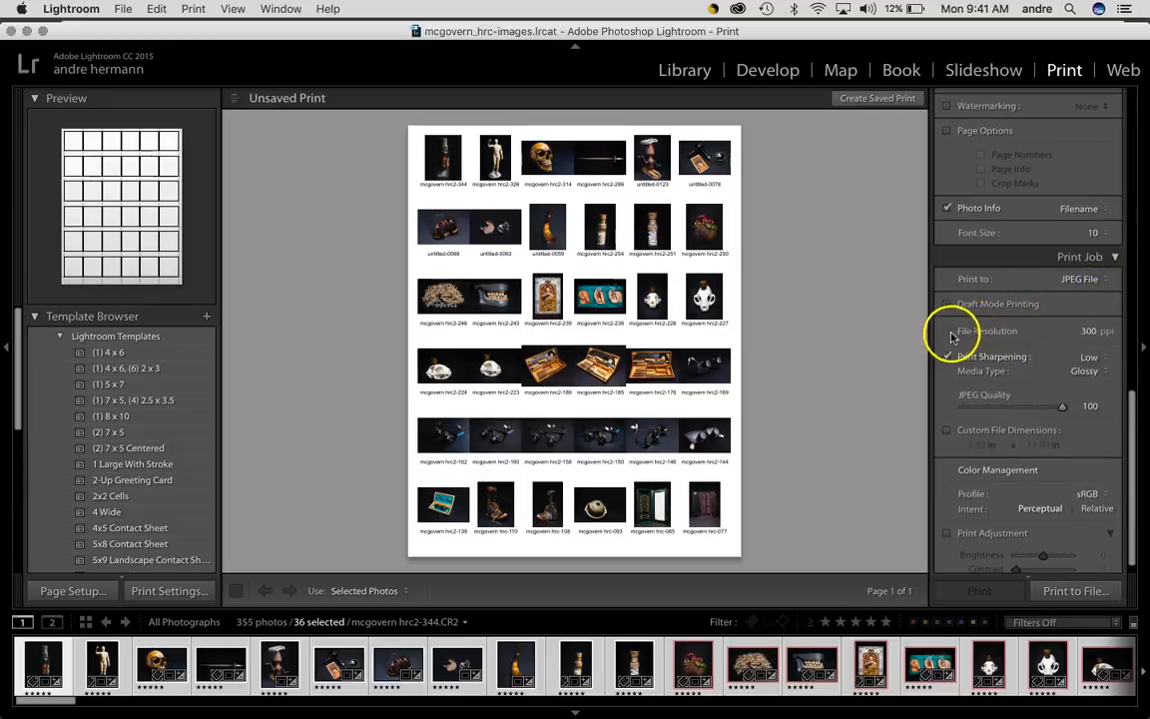
Set the file resolution to 240 ppi and the color management profile to Adobe RGB
left_click(1089, 331)
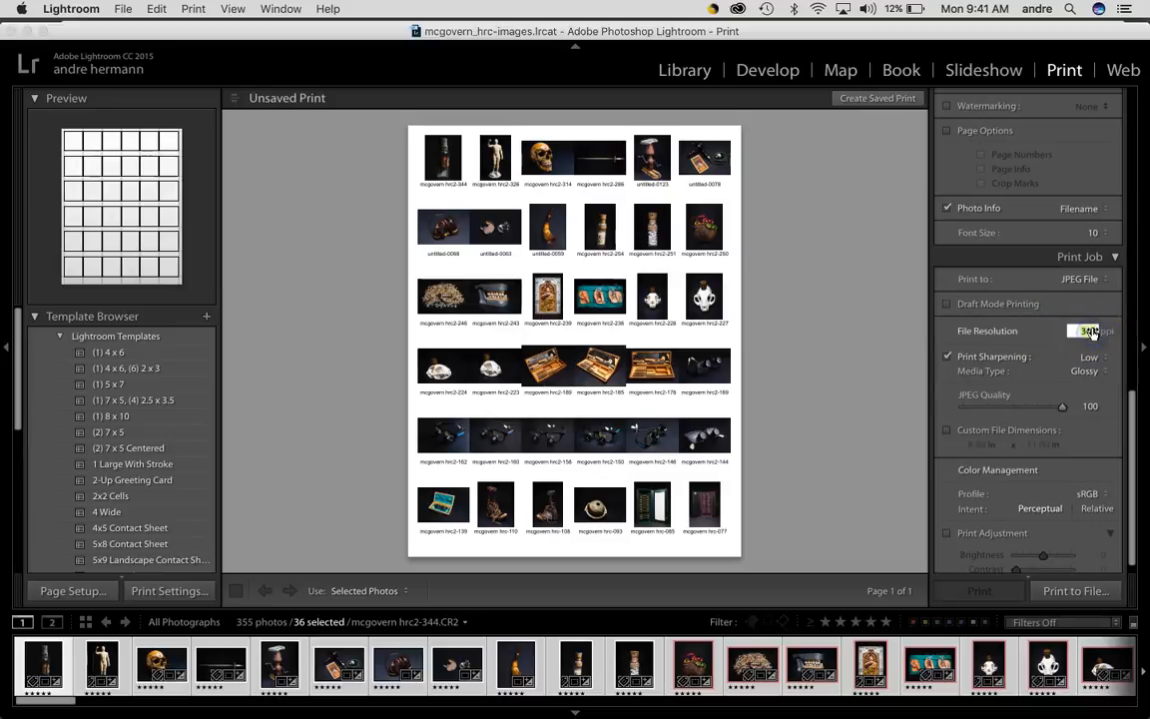
key("Tab")
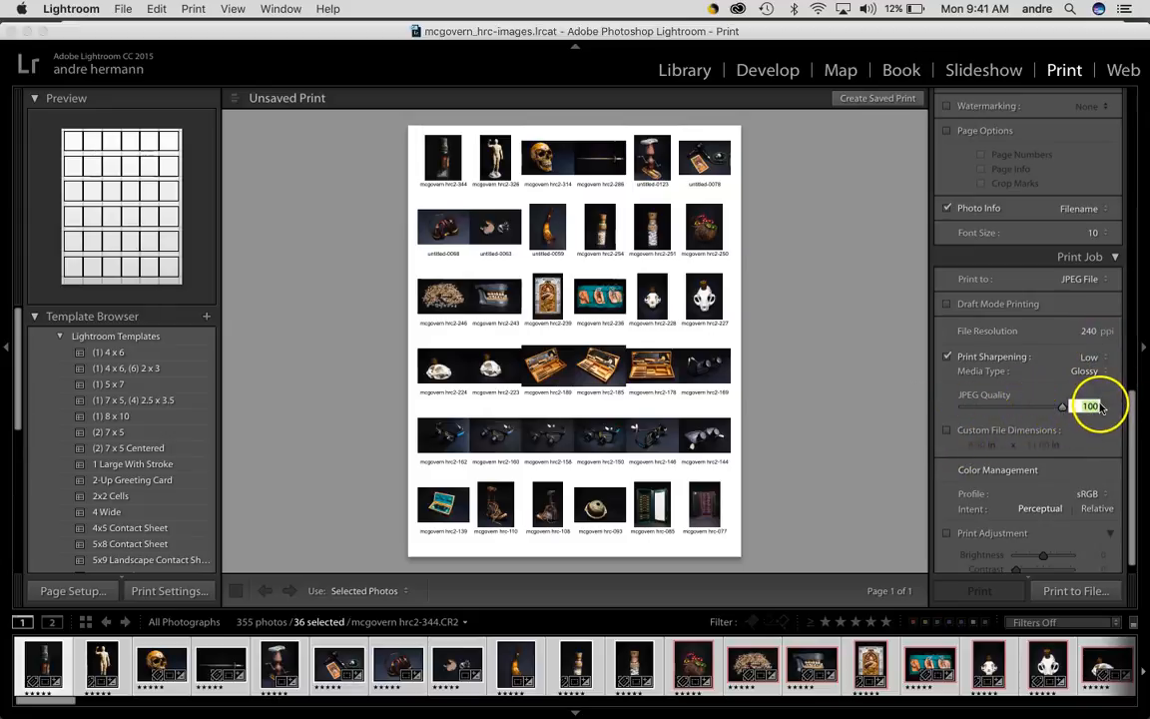
left_click(1095, 493)
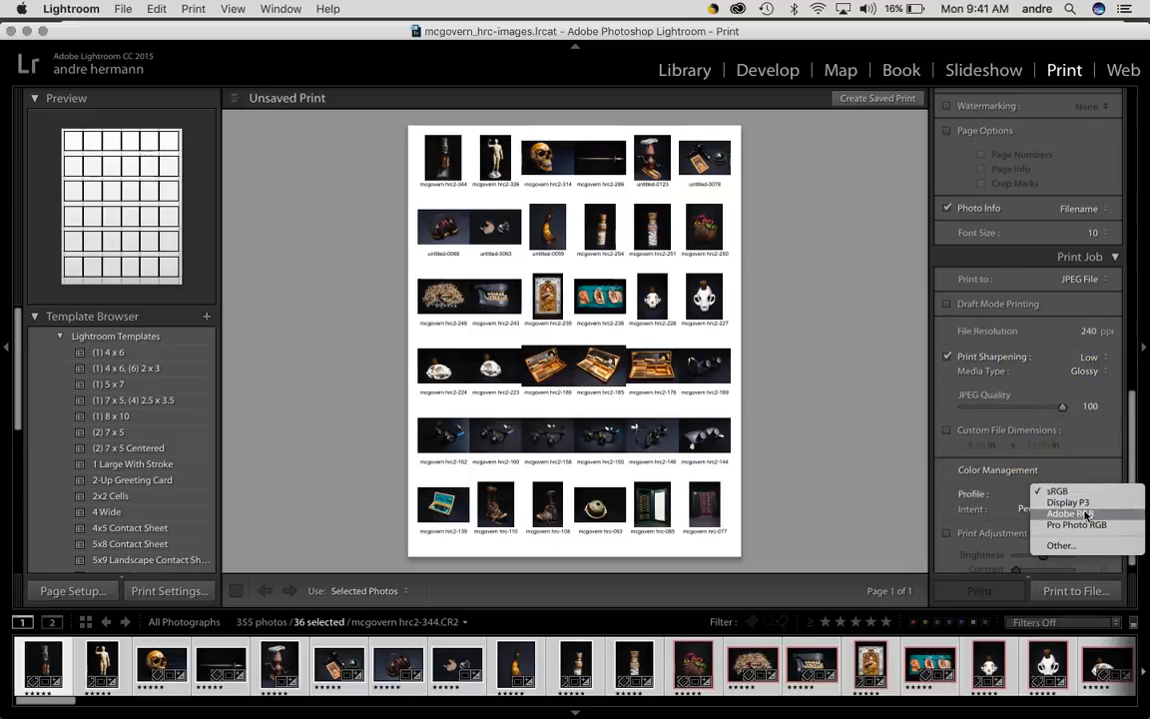
left_click(1070, 513)
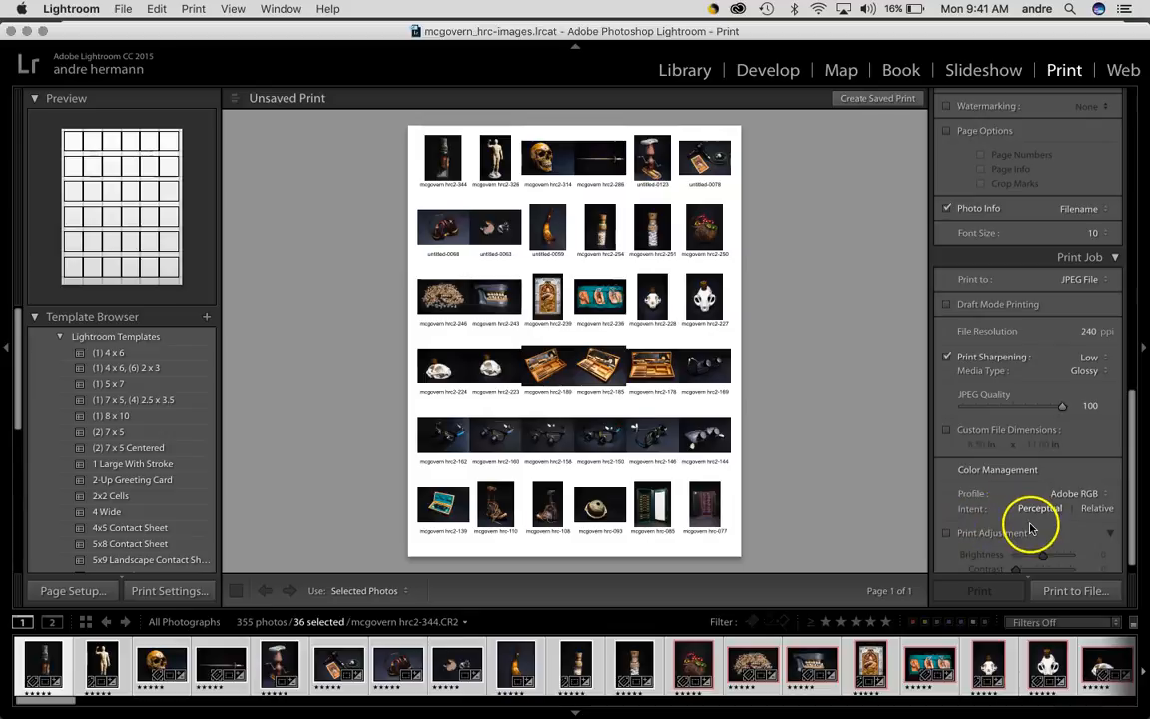
Print the contact sheet to a JPEG file on the Desktop, named with the author's name and 36strangers-cs
scroll(1027, 526, "down", 1)
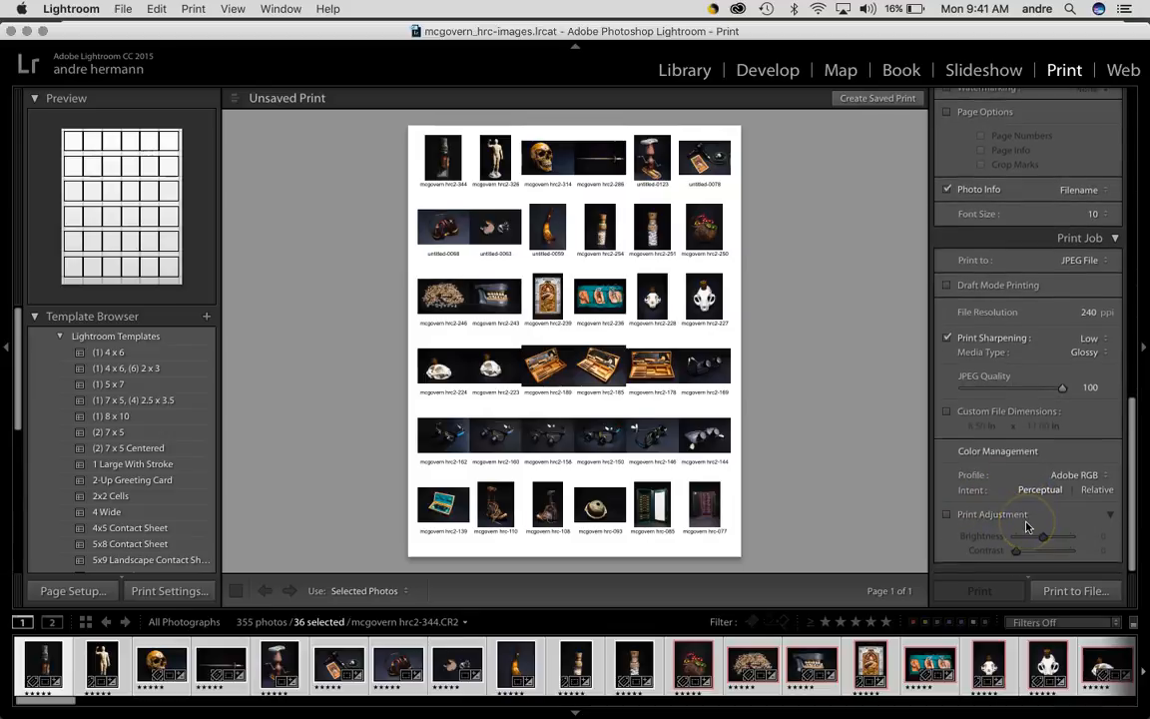
left_click(1075, 592)
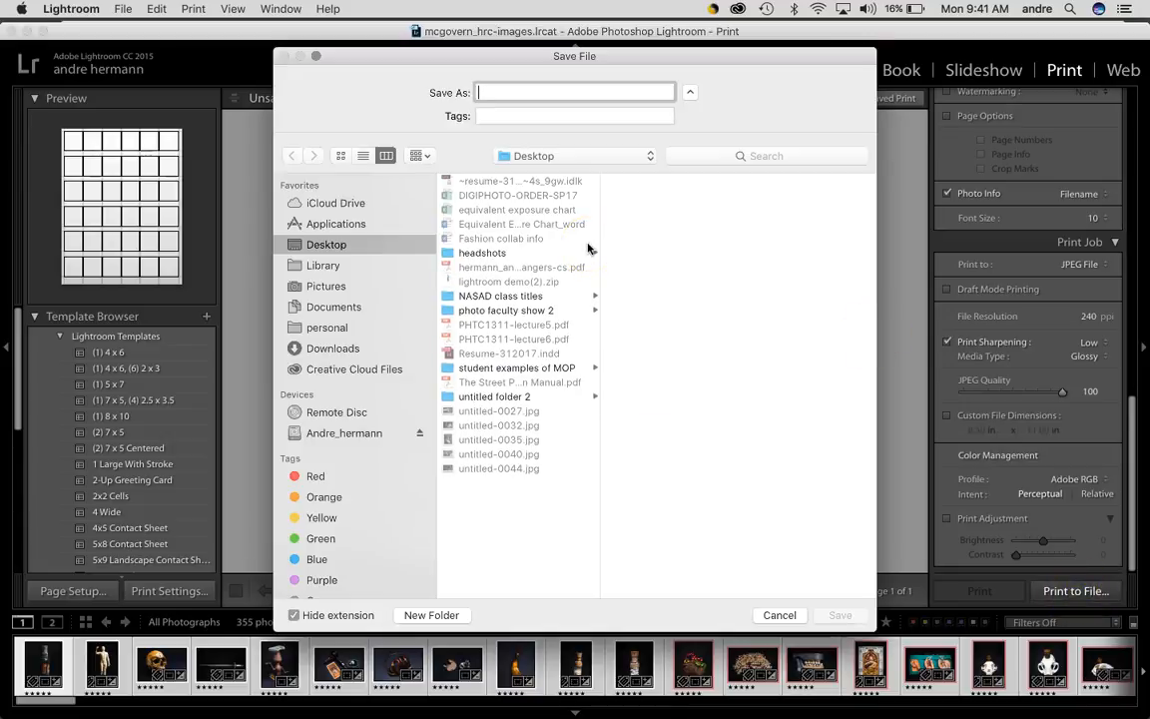
type("hermann_andre-36strangers-cs")
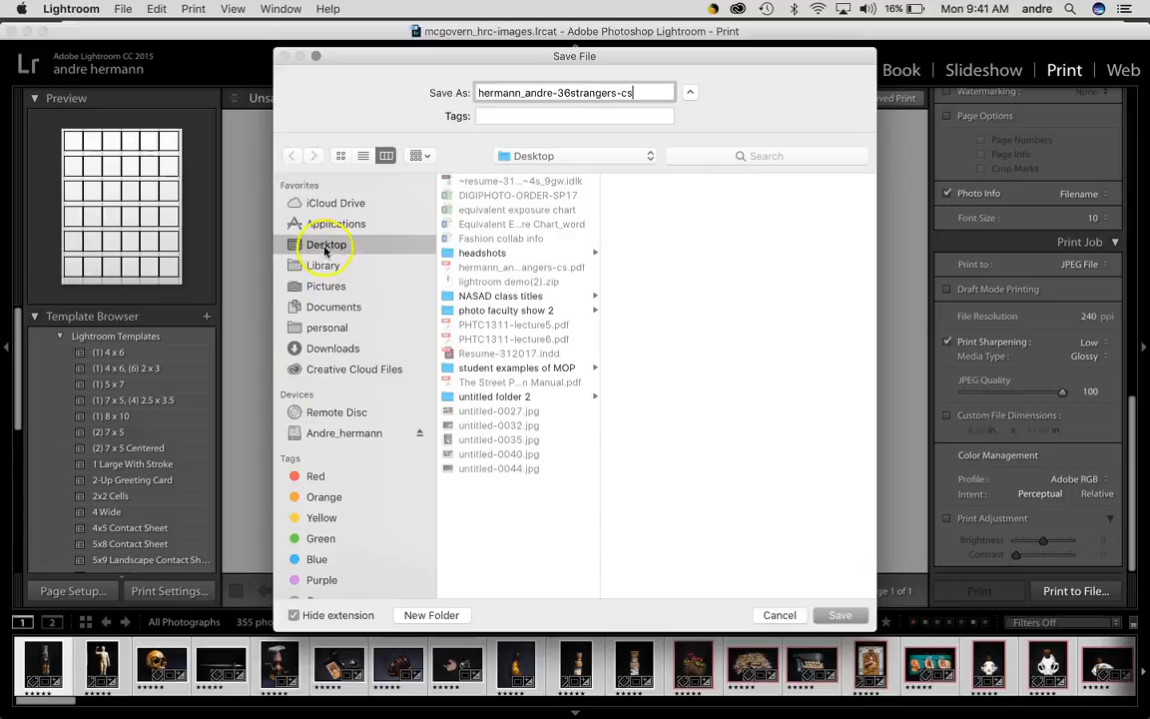
left_click(839, 614)
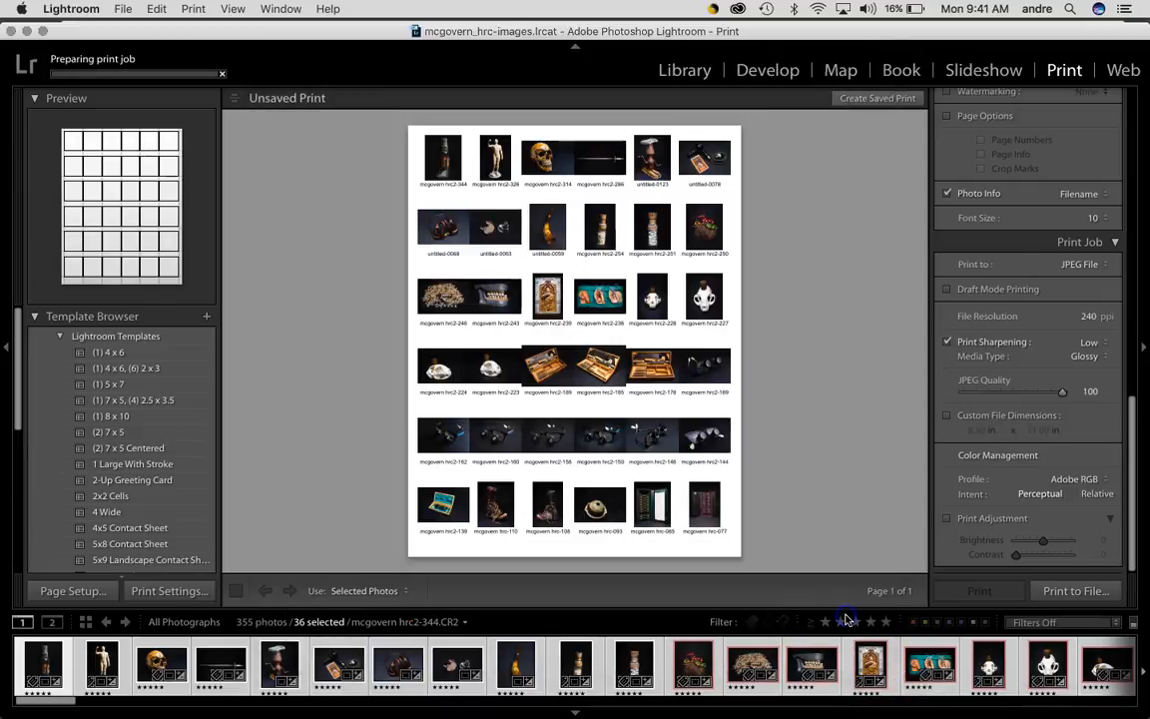